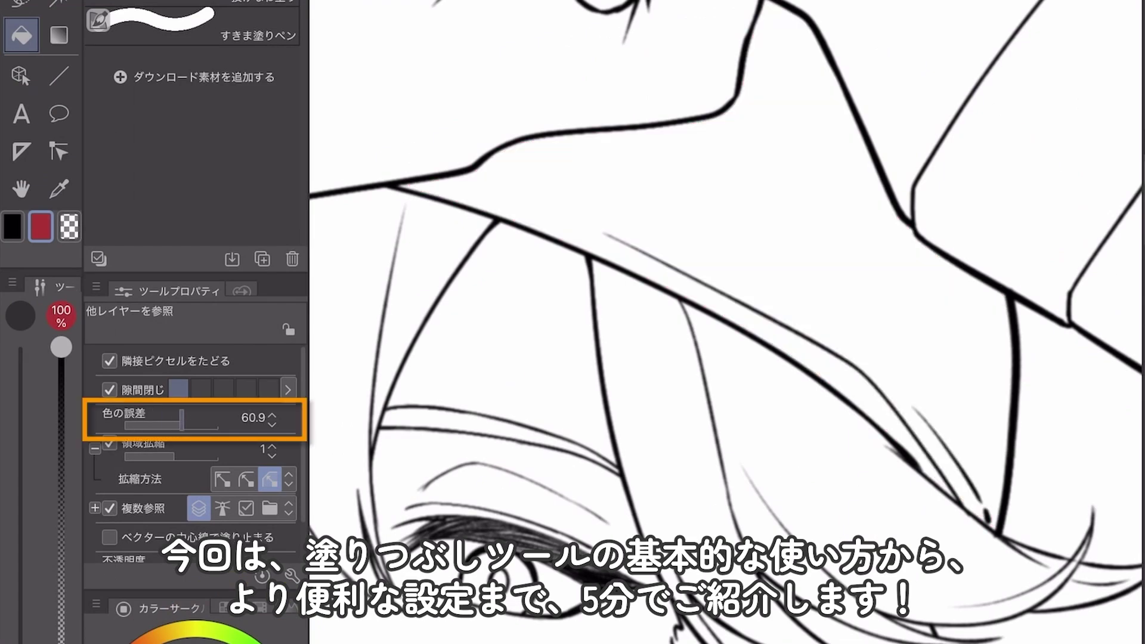
left_click(793, 210)
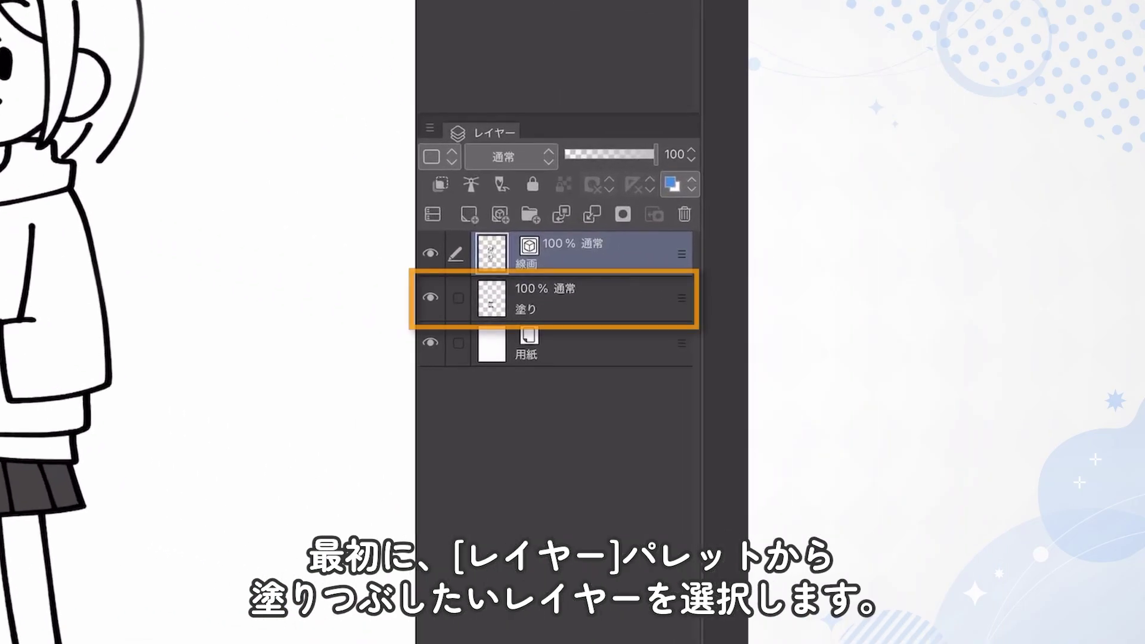
- On the 塗り layer, fill the inside of the hoodie light blue with the Fill tool set to 他レイヤーを参照
left_click(596, 298)
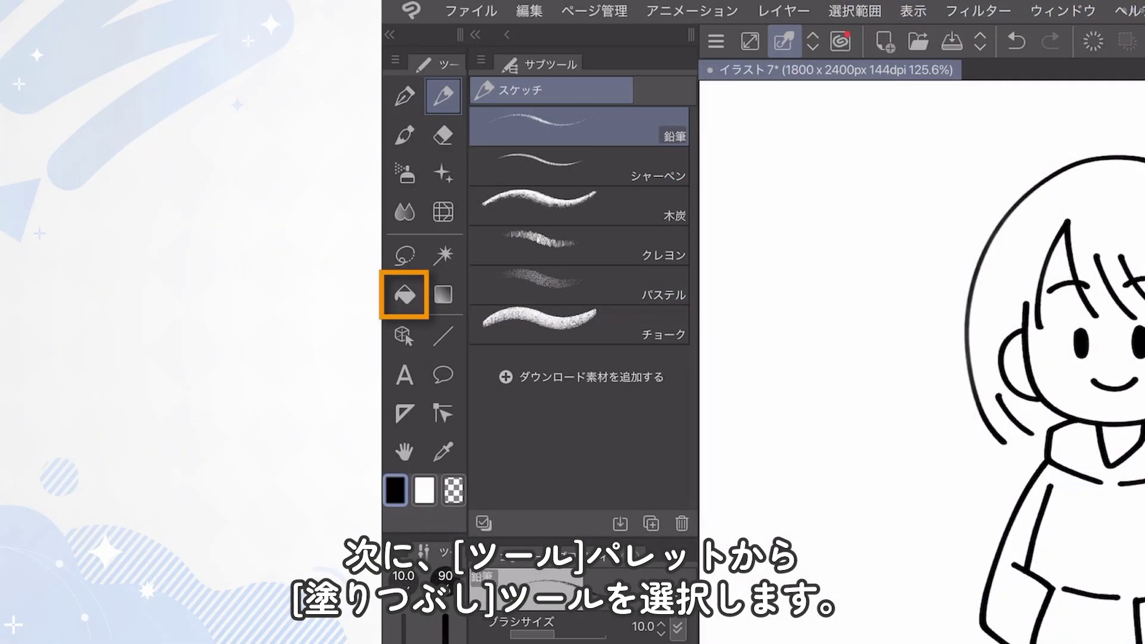
left_click(404, 294)
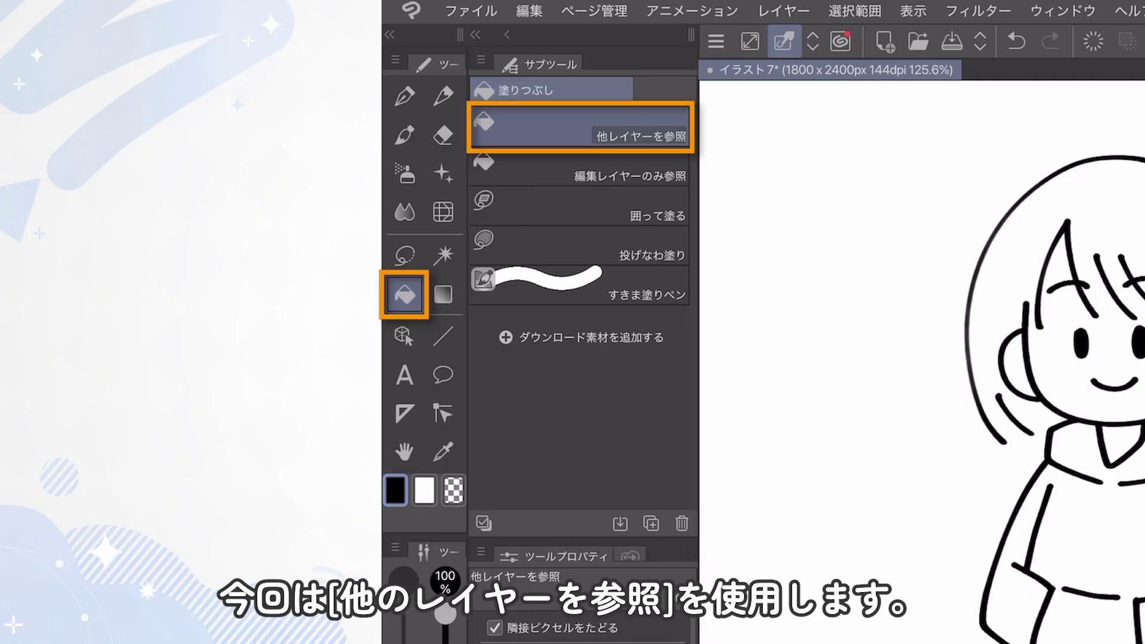
left_click(614, 442)
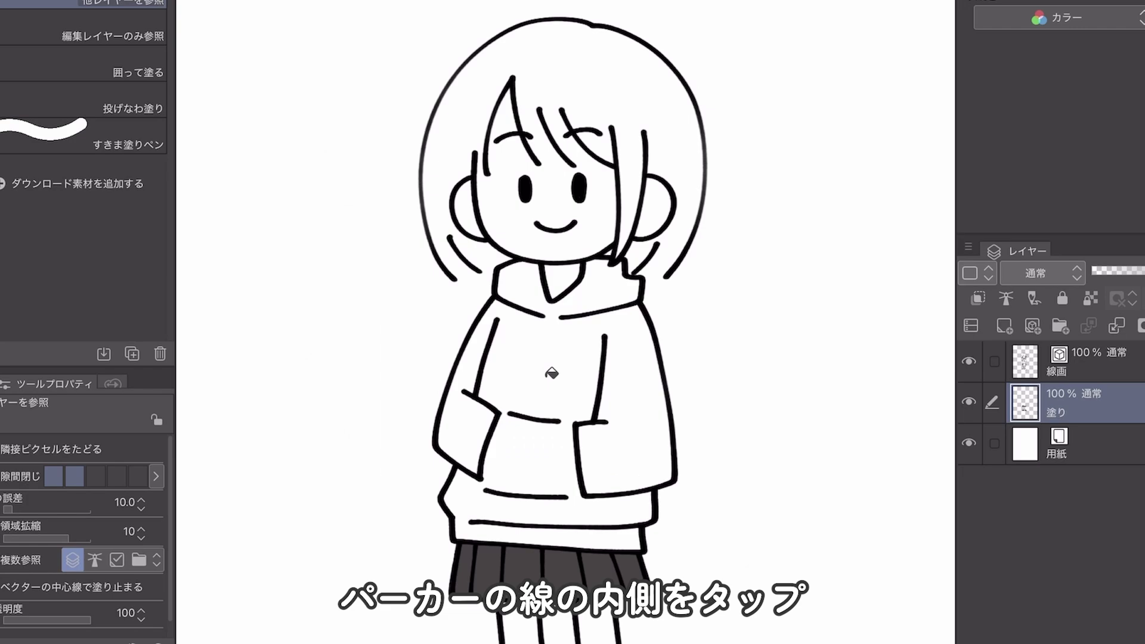
left_click(551, 373)
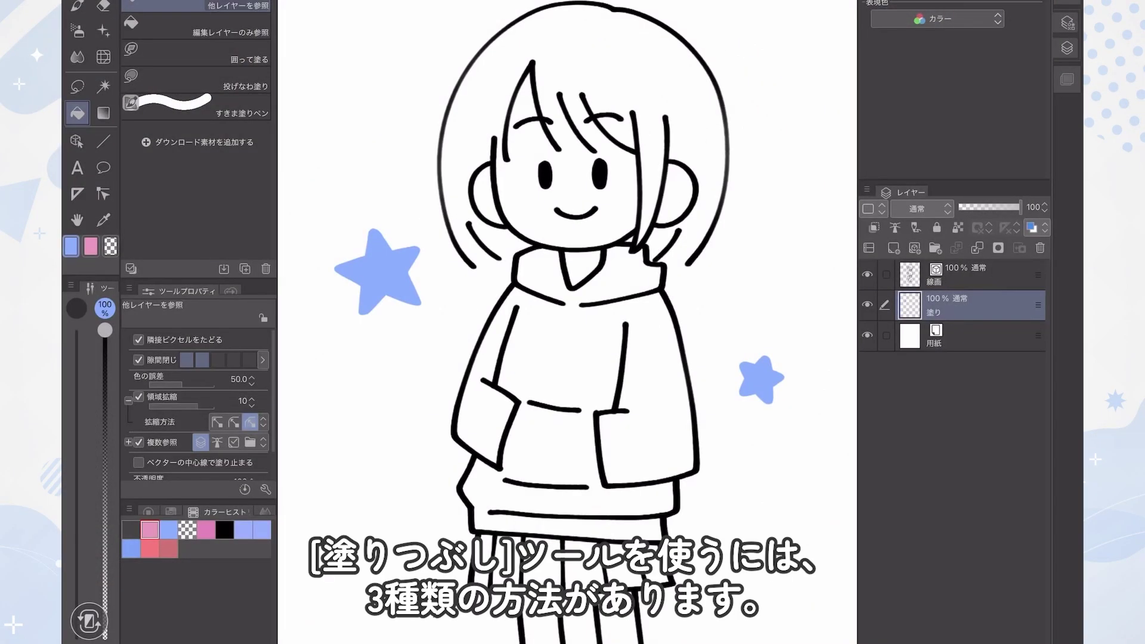
left_click(571, 359)
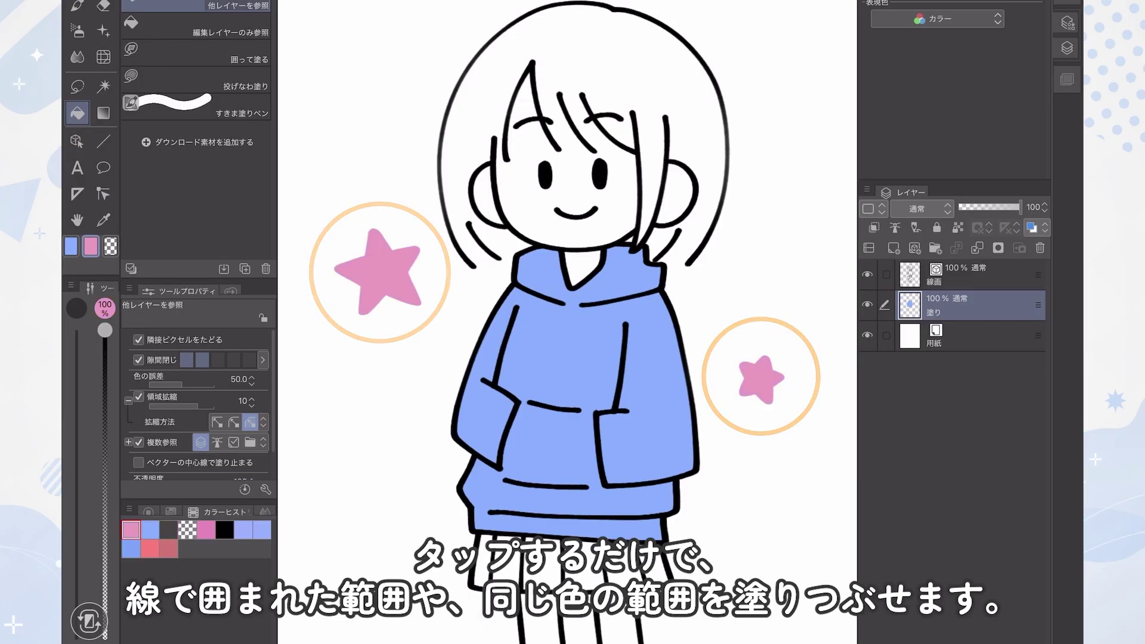
- Fill all the skirt pleats and both shoes with dark grey
left_click_drag(782, 509, 775, 299)
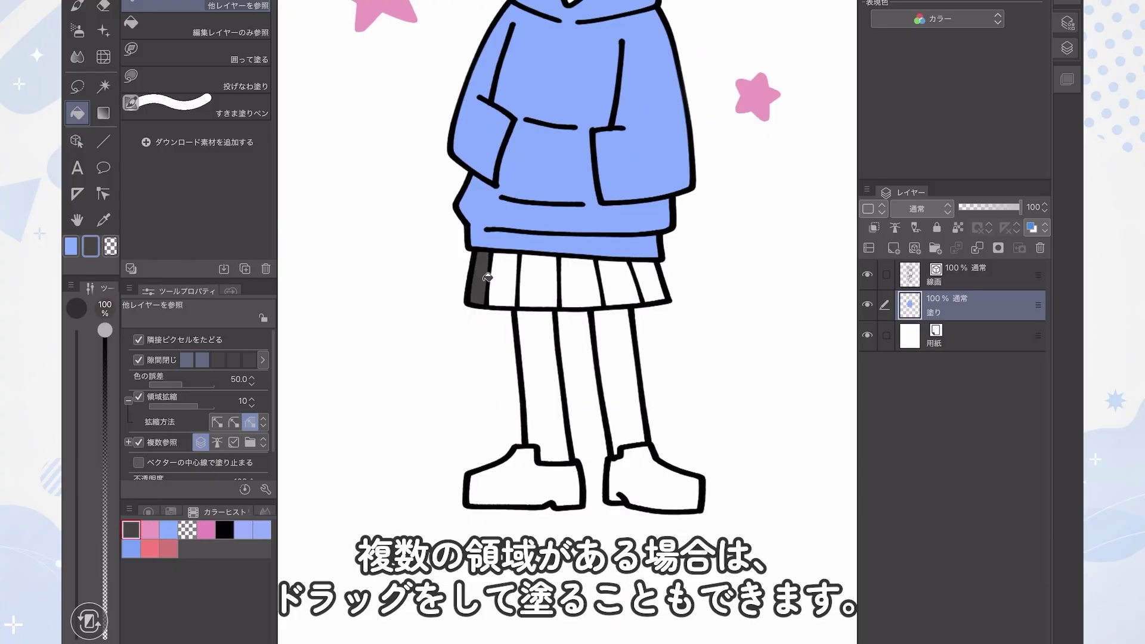
left_click_drag(487, 277, 627, 281)
left_click(527, 478)
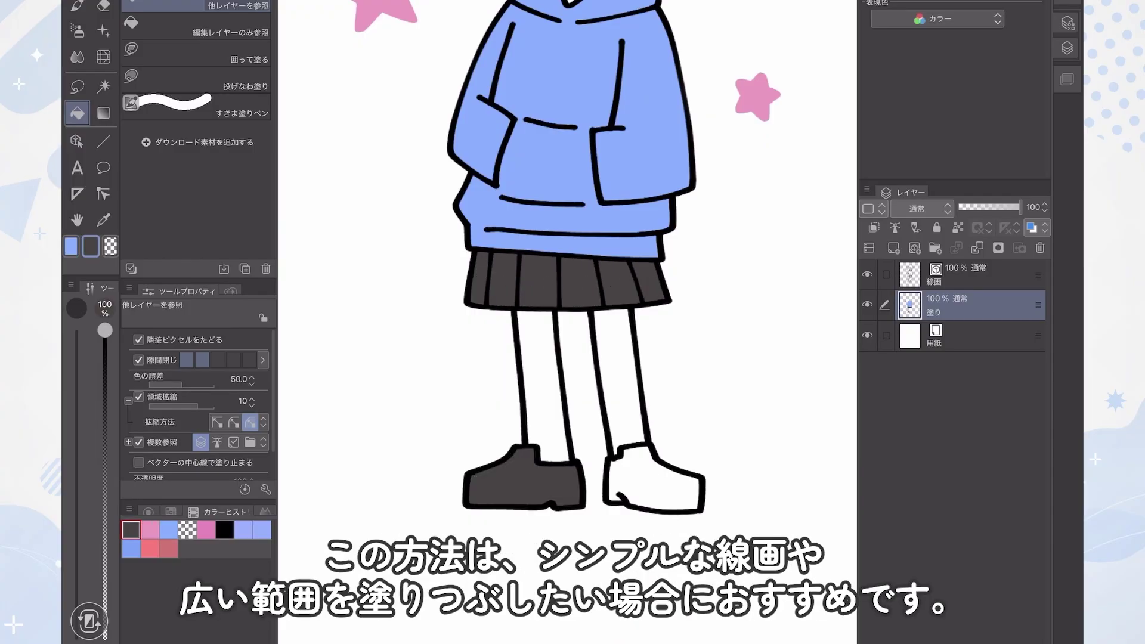
left_click(655, 481)
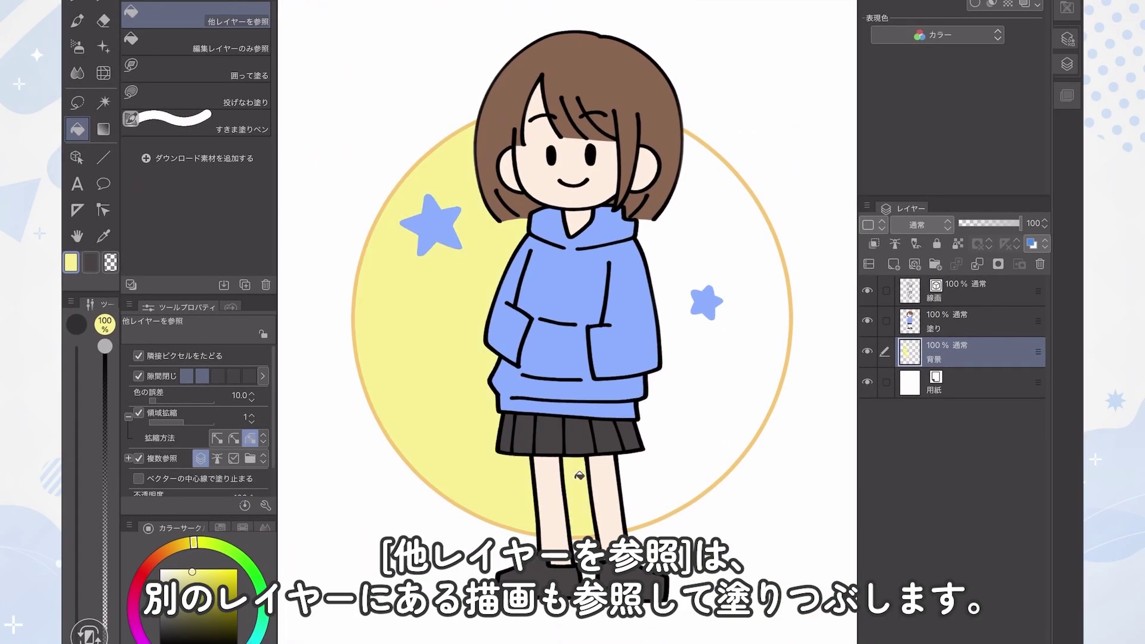
- On the 背景 layer, fill the circle behind the girl pale yellow with 他レイヤーを参照, and try the same fill with 編集レイヤーのみ参照
left_click(710, 376)
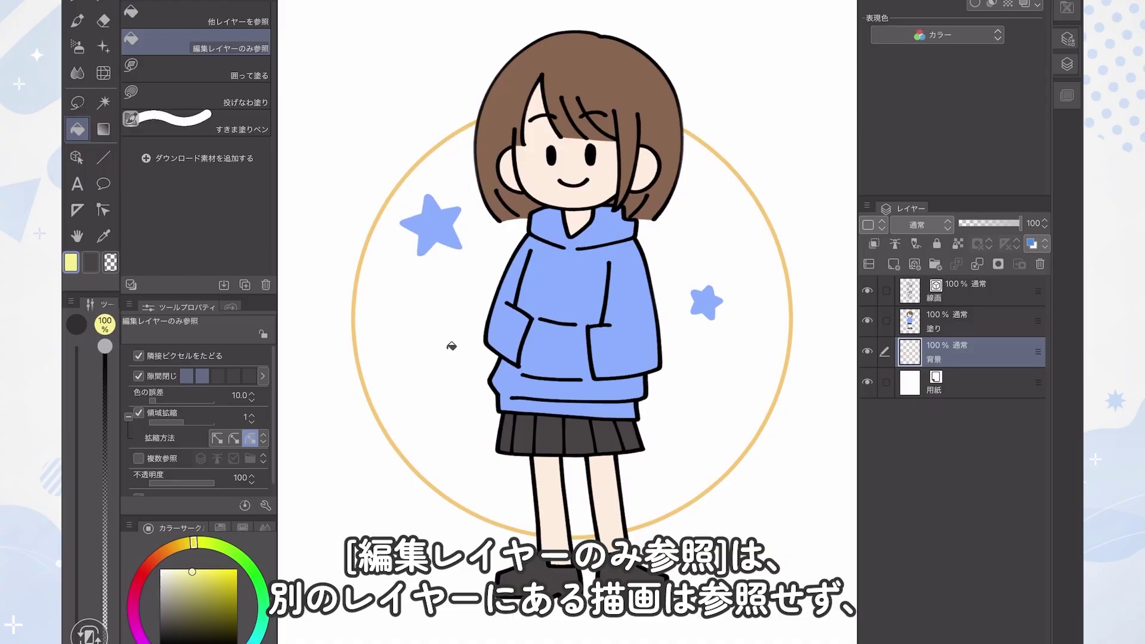
left_click(452, 346)
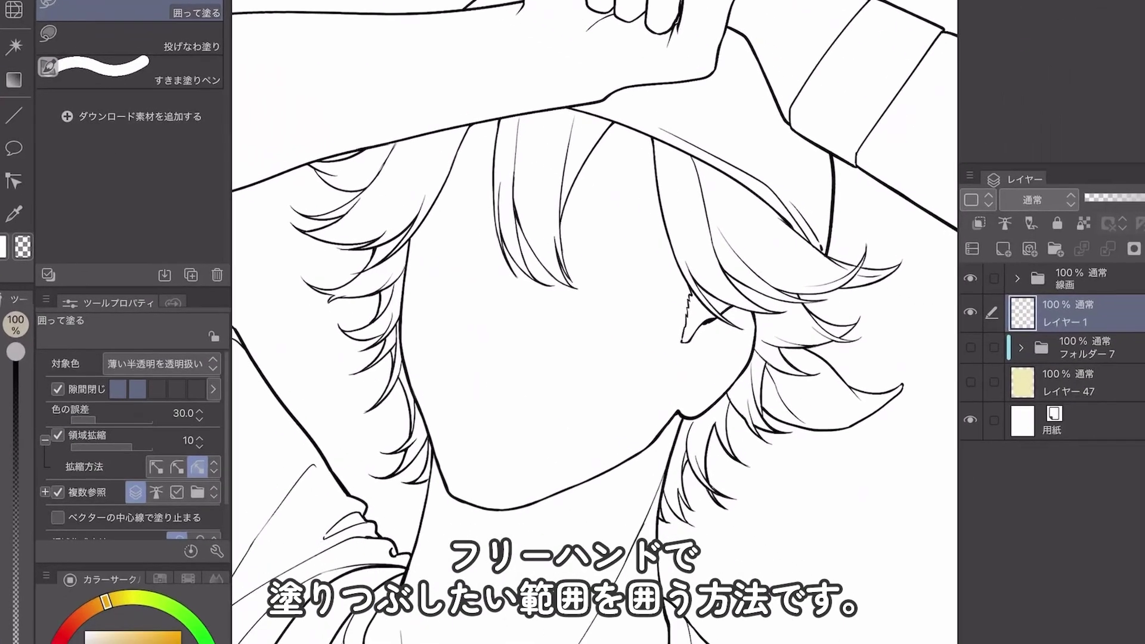
- Fill the fringe and the hair on both sides of the face greyish beige by enclosing them with 囲って塗る
left_click_drag(605, 195, 627, 118)
left_click_drag(593, 296, 598, 286)
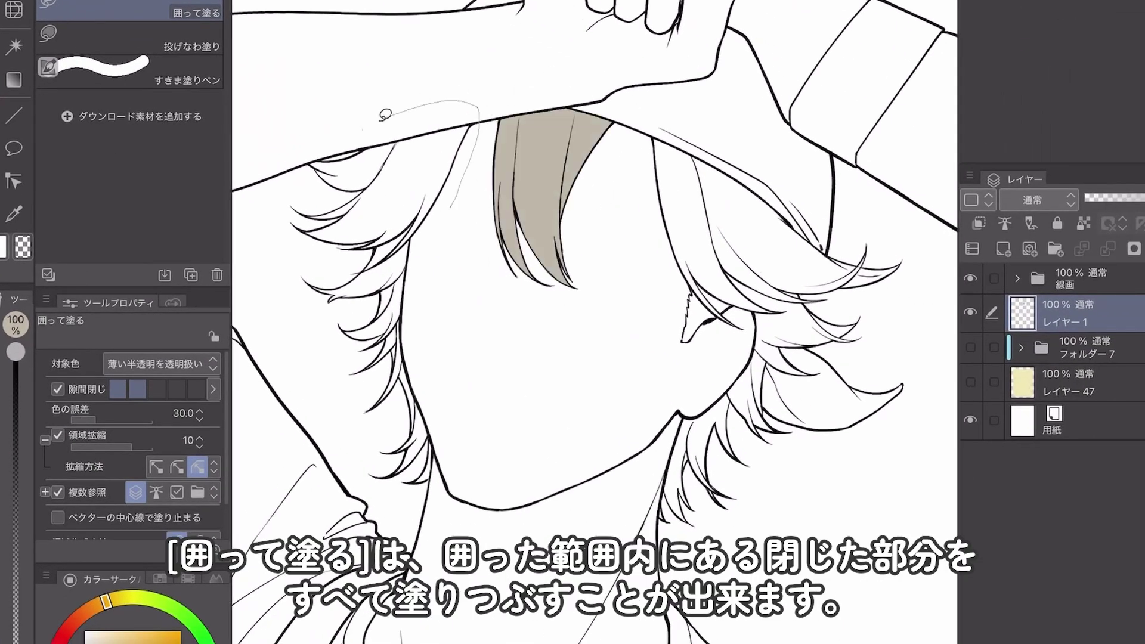
left_click_drag(443, 260, 455, 226)
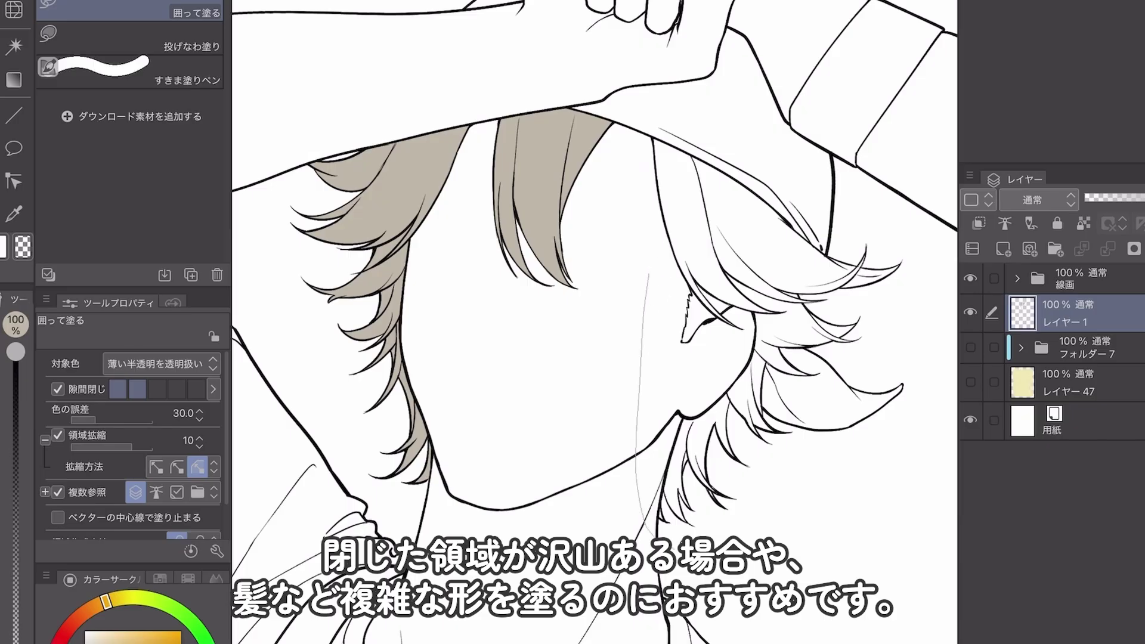
left_click_drag(647, 260, 642, 156)
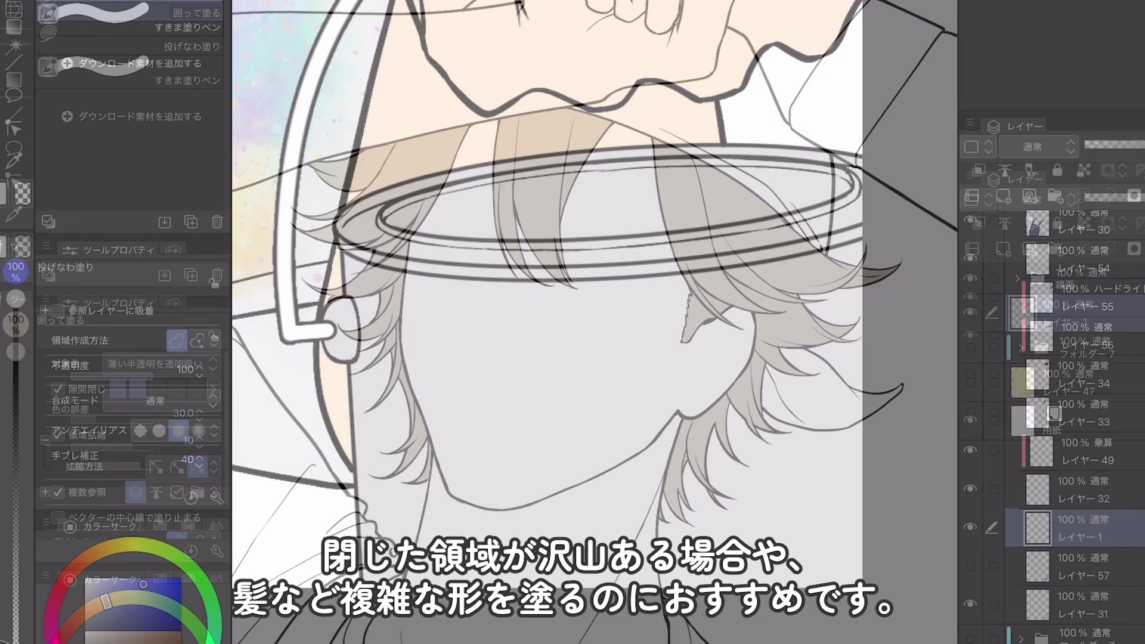
- Paint blue dripping-paint shapes over the can's rim and side with 投げなわ塗り
left_click_drag(425, 213, 411, 267)
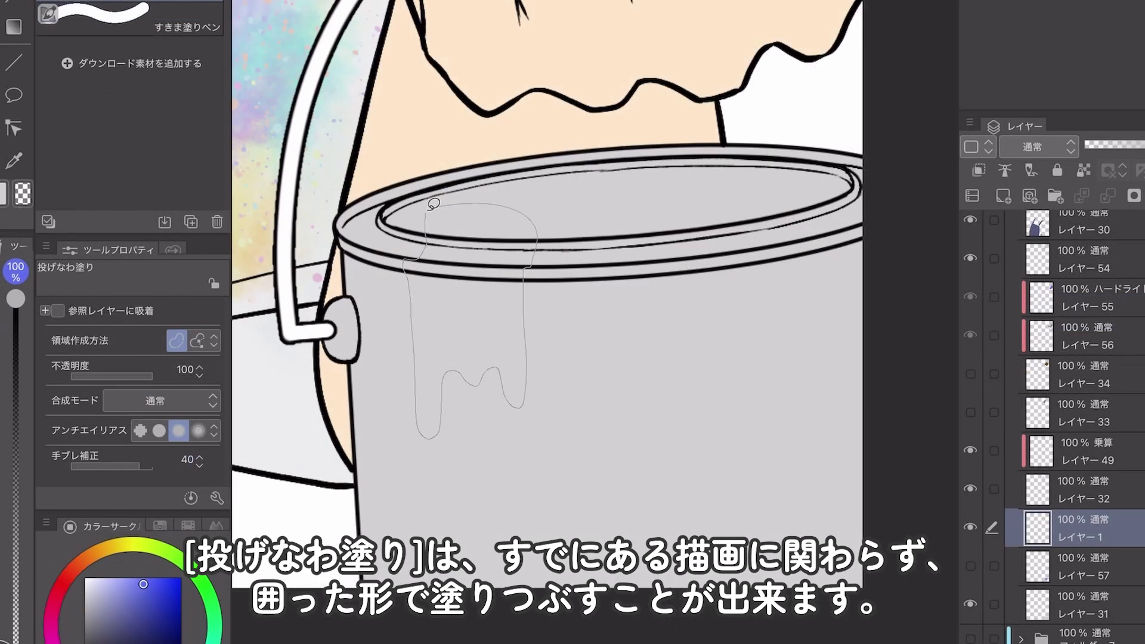
left_click_drag(434, 204, 431, 206)
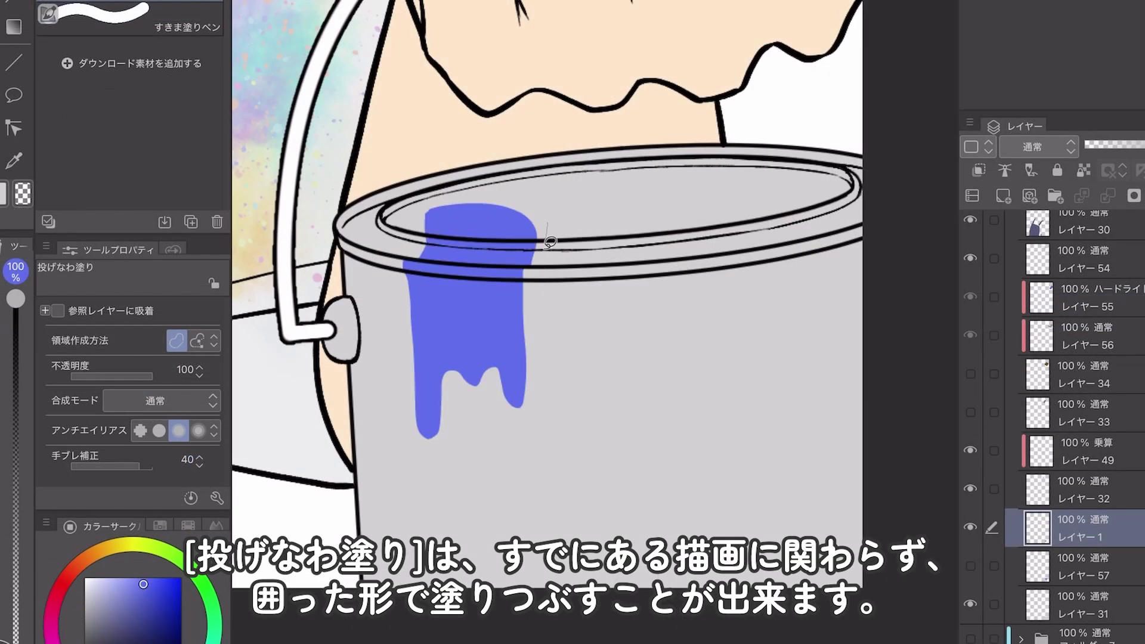
left_click_drag(555, 405, 551, 417)
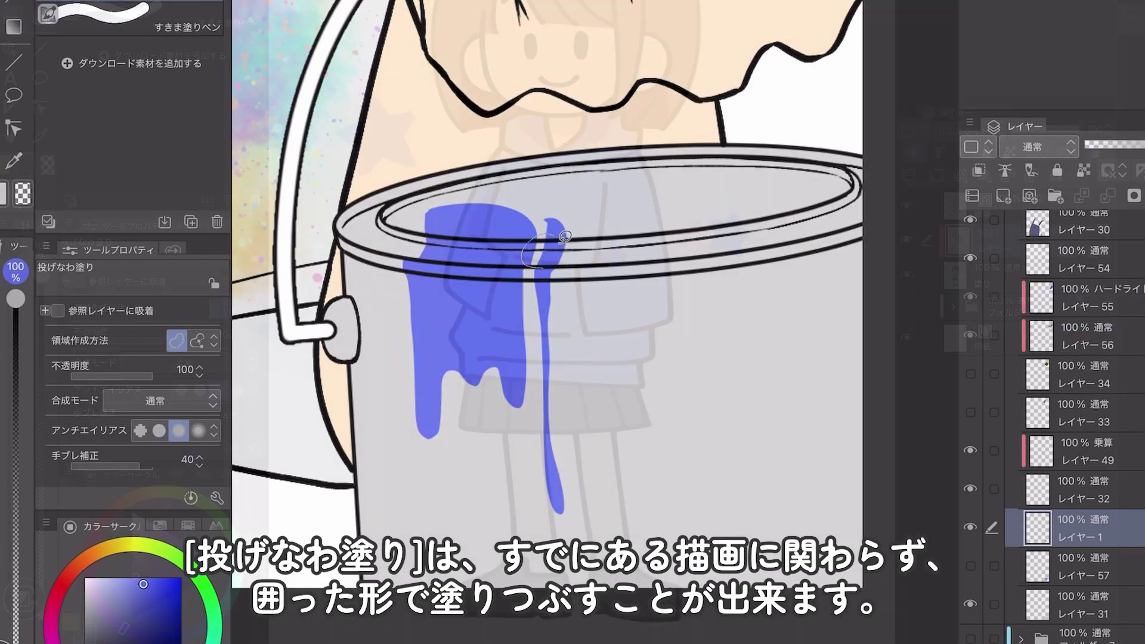
- Lasso-fill a shadow across the lower part of the hoodie on the リニアライト layer
left_click_drag(680, 288, 617, 298)
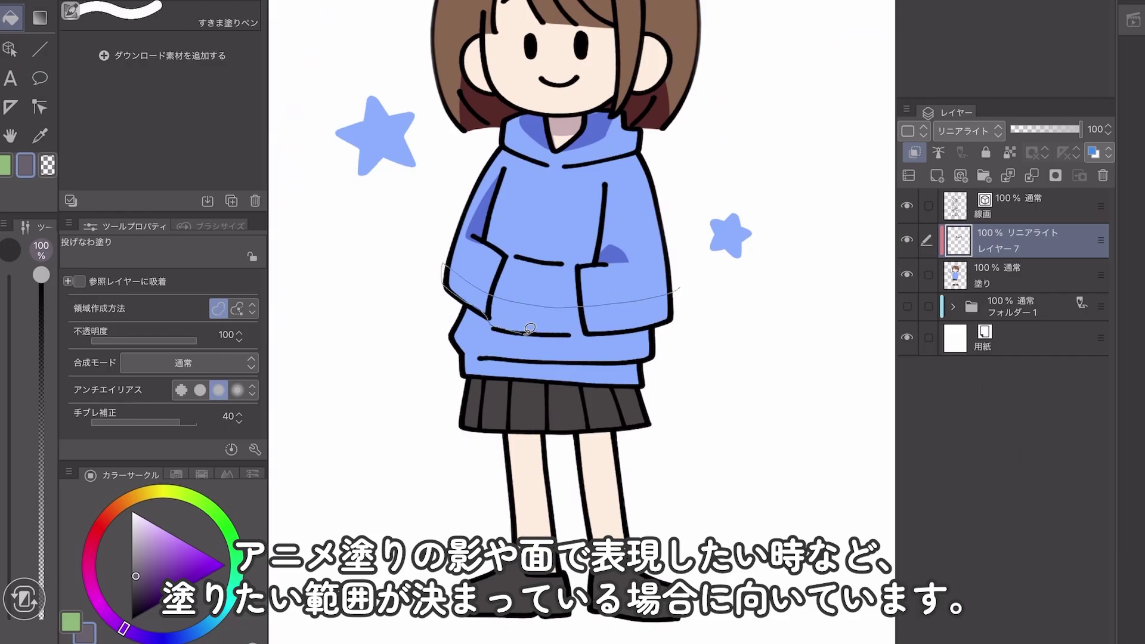
left_click_drag(700, 303, 692, 293)
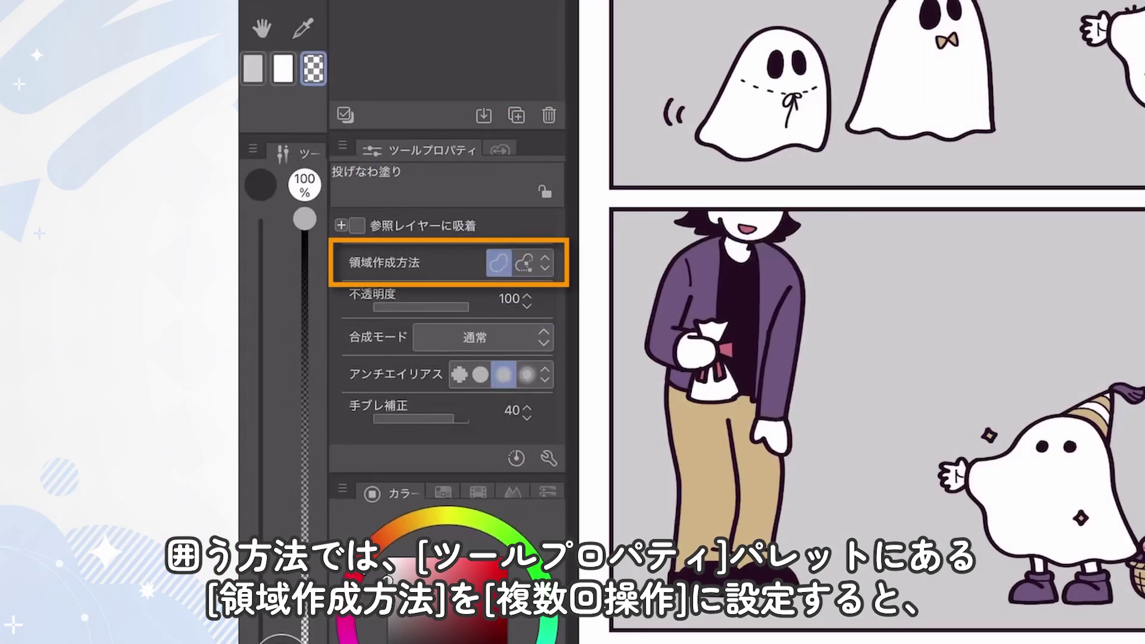
- Set the lasso fill's 領域作成方法 to 複数回操作 and enclose the upper comic panel's lower part with a freehand arc and straight edges
left_click(237, 309)
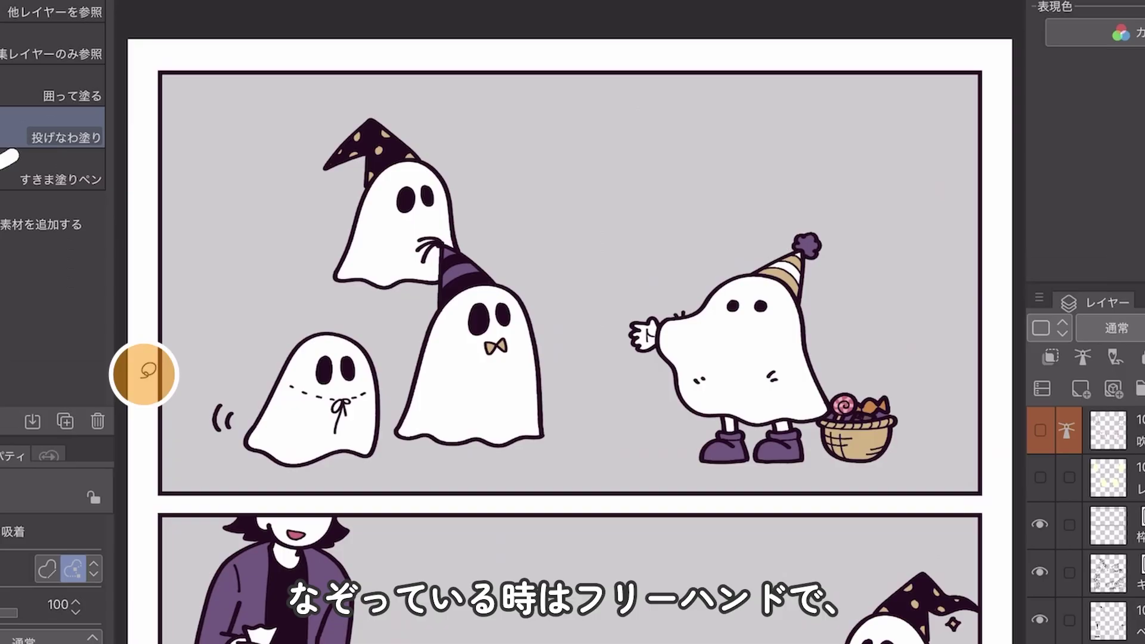
mouse_move(143, 375)
left_mouse_down()
mouse_move(423, 243)
mouse_move(955, 302)
mouse_move(1009, 461)
mouse_move(999, 500)
left_mouse_up()
left_click(145, 499)
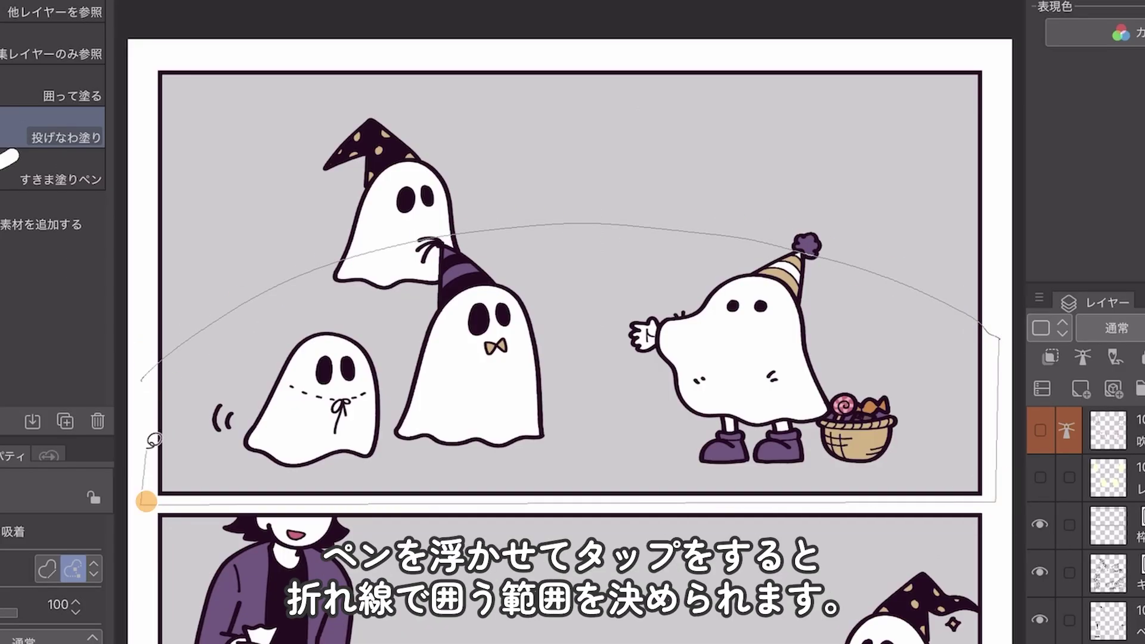
left_click(146, 379)
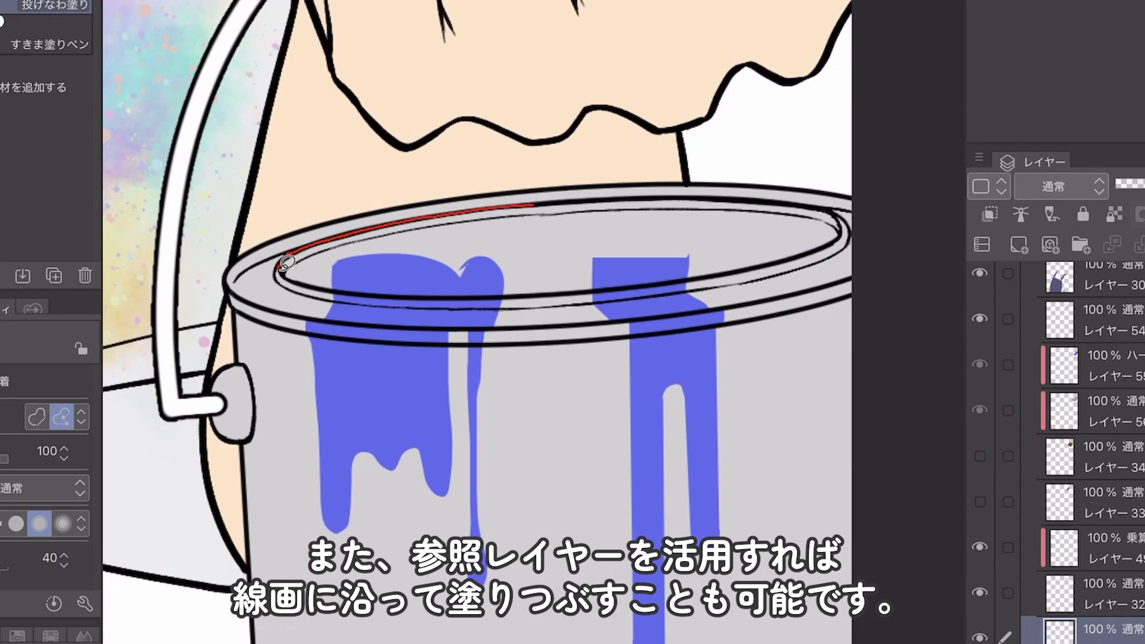
- Fill the paint can's opening blue with 投げなわ塗り, following the rim's line art
left_click_drag(836, 205, 537, 191)
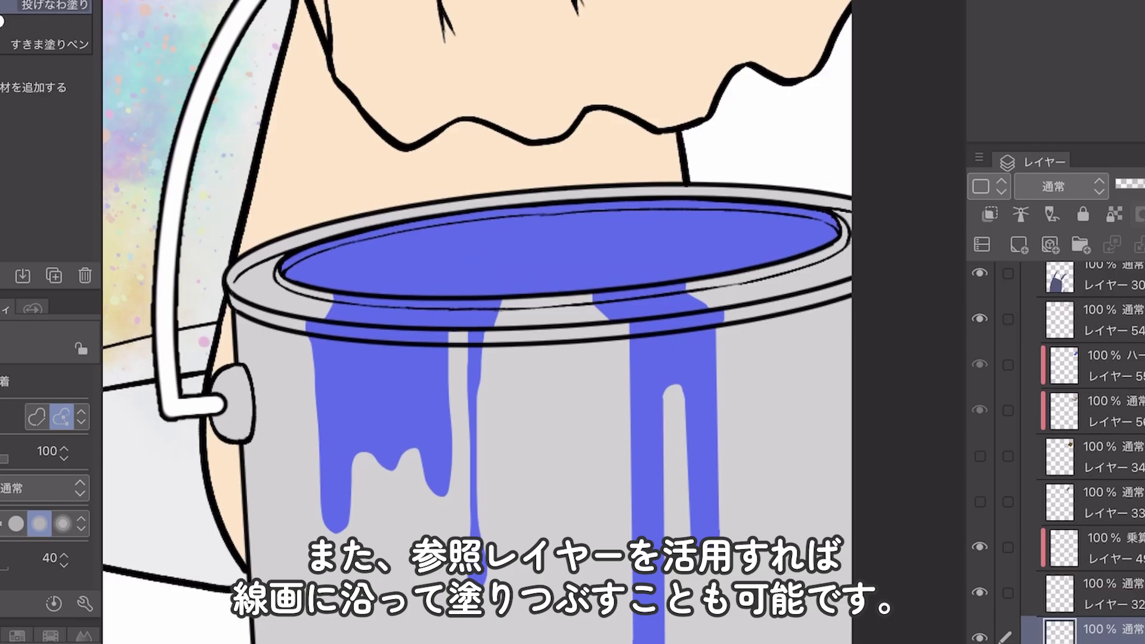
- Fill the hair strands purple with すきま塗りペン, using brush sizes of 50 and 154.7 px
mouse_move(651, 48)
left_mouse_down()
mouse_move(519, 310)
mouse_move(292, 400)
left_mouse_up()
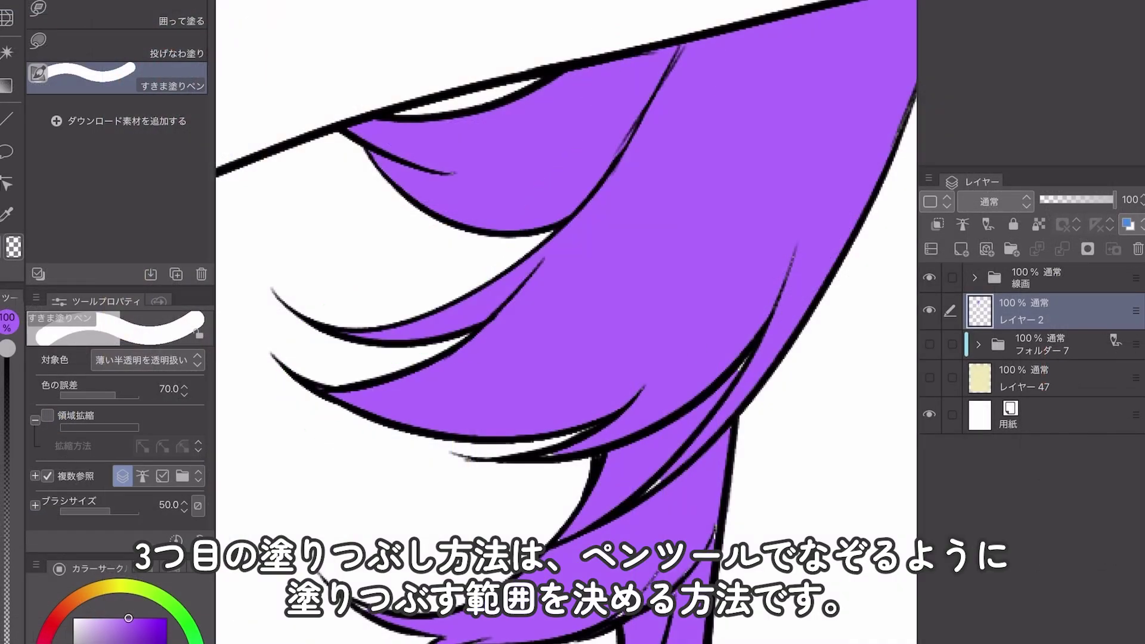
mouse_move(496, 471)
left_mouse_down()
mouse_move(752, 352)
mouse_move(537, 477)
left_mouse_up()
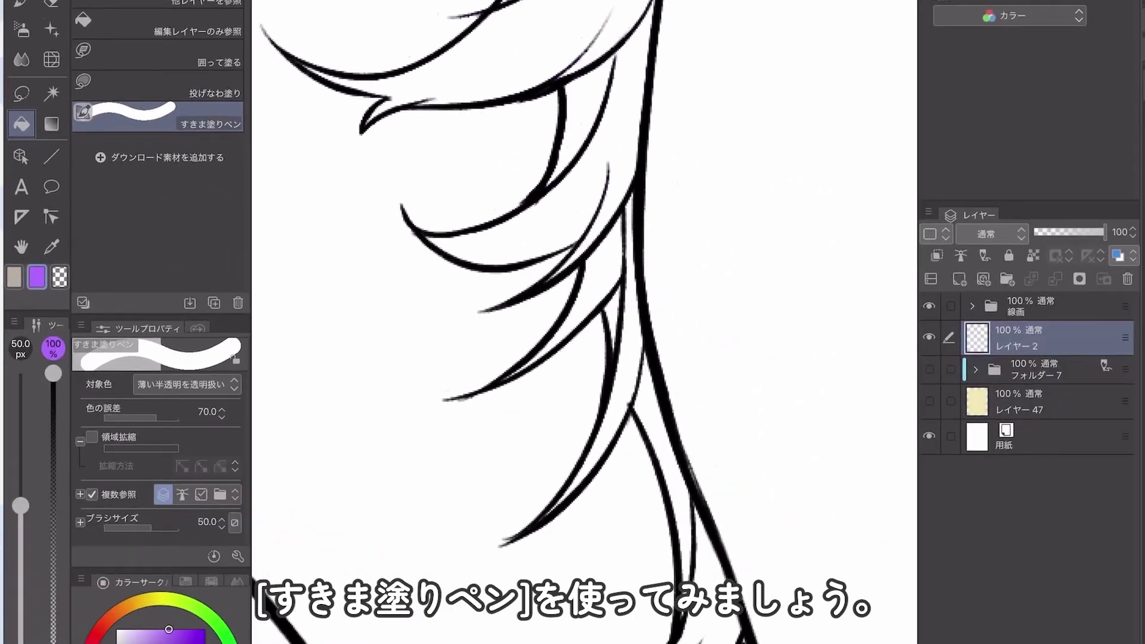
mouse_move(1109, 405)
left_mouse_down()
mouse_move(1037, 494)
mouse_move(1028, 581)
left_mouse_up()
mouse_move(561, 328)
left_mouse_down()
mouse_move(573, 355)
mouse_move(597, 367)
left_mouse_up()
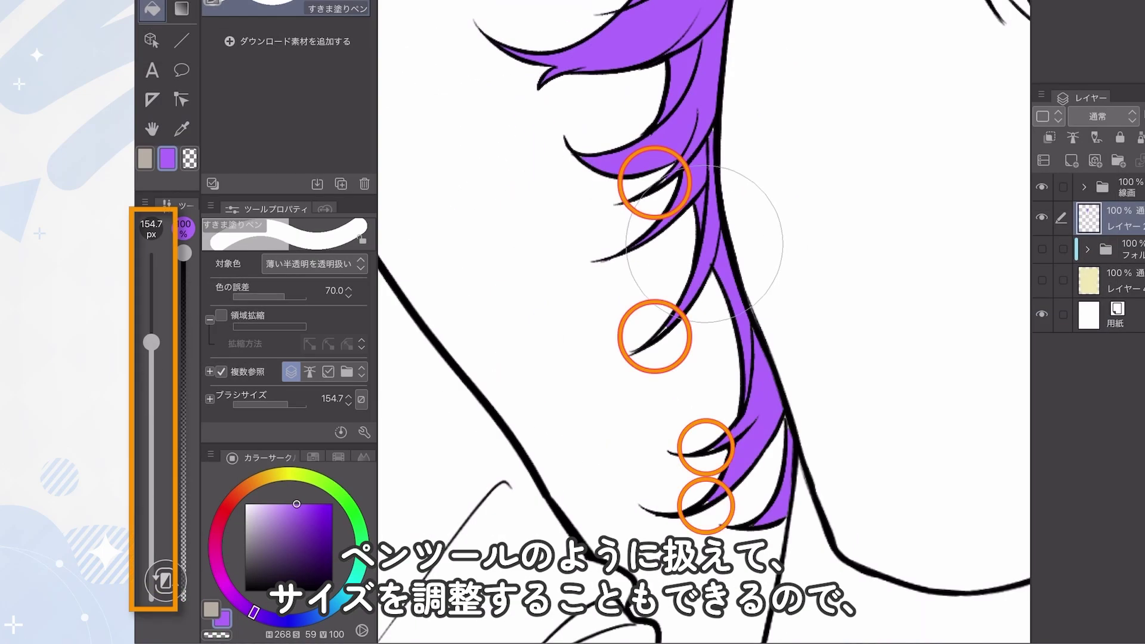
mouse_move(695, 83)
left_mouse_down()
mouse_move(680, 122)
mouse_move(728, 460)
mouse_move(695, 570)
left_mouse_up()
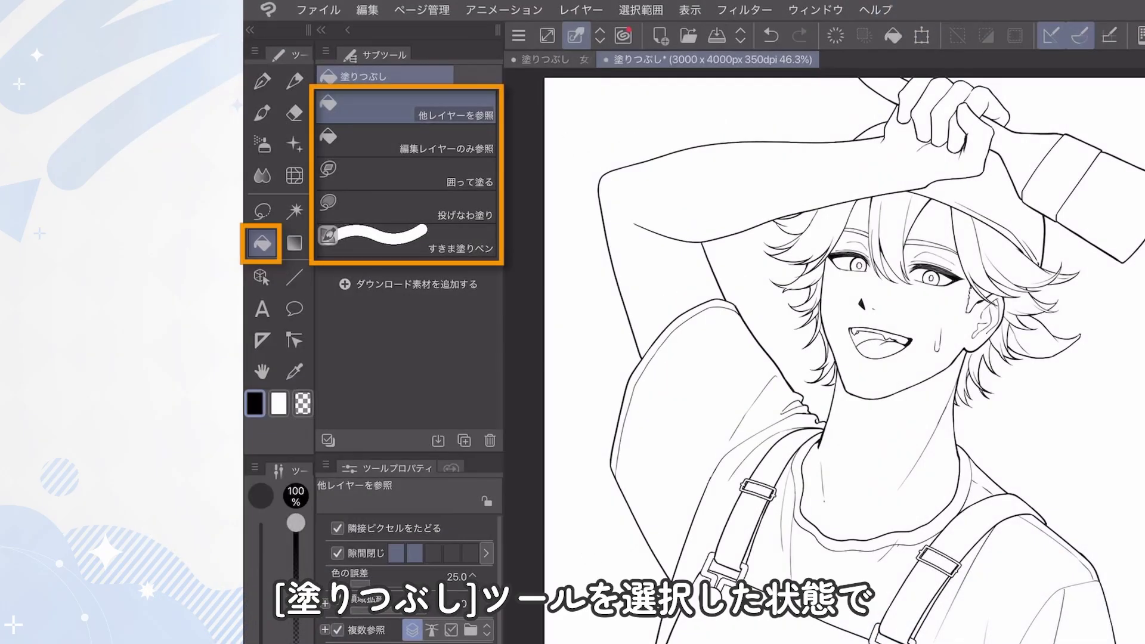
- Refill the purple hair sections off-white one by one using 他レイヤーを参照 with 隣接ピクセルをたどる on
left_click(489, 472)
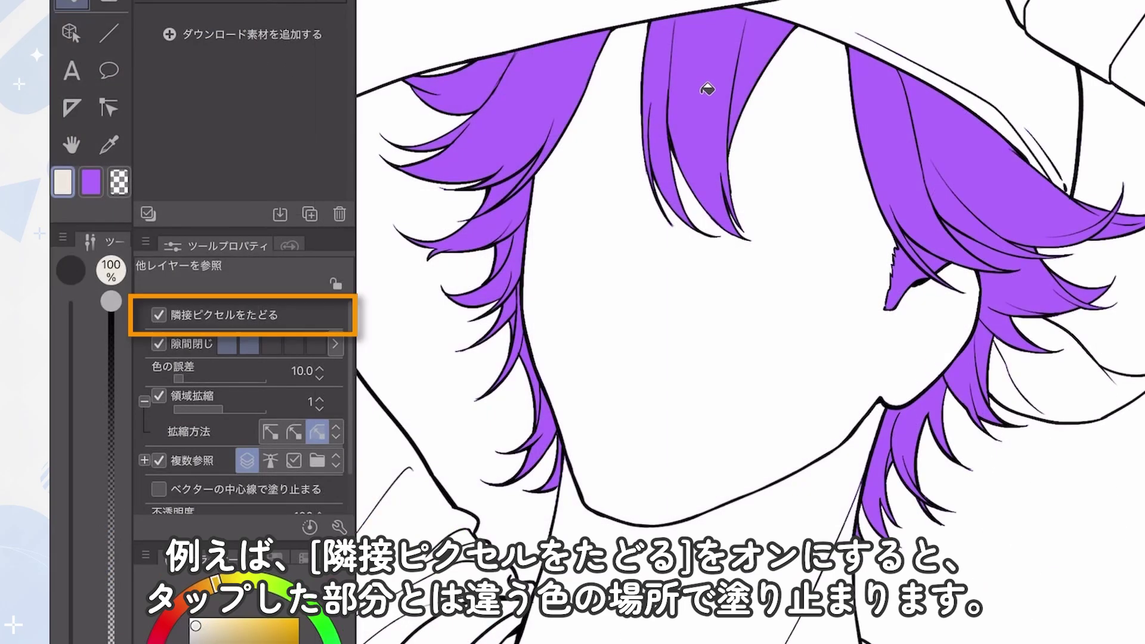
left_click(698, 89)
left_click(524, 83)
left_click_drag(480, 80, 533, 358)
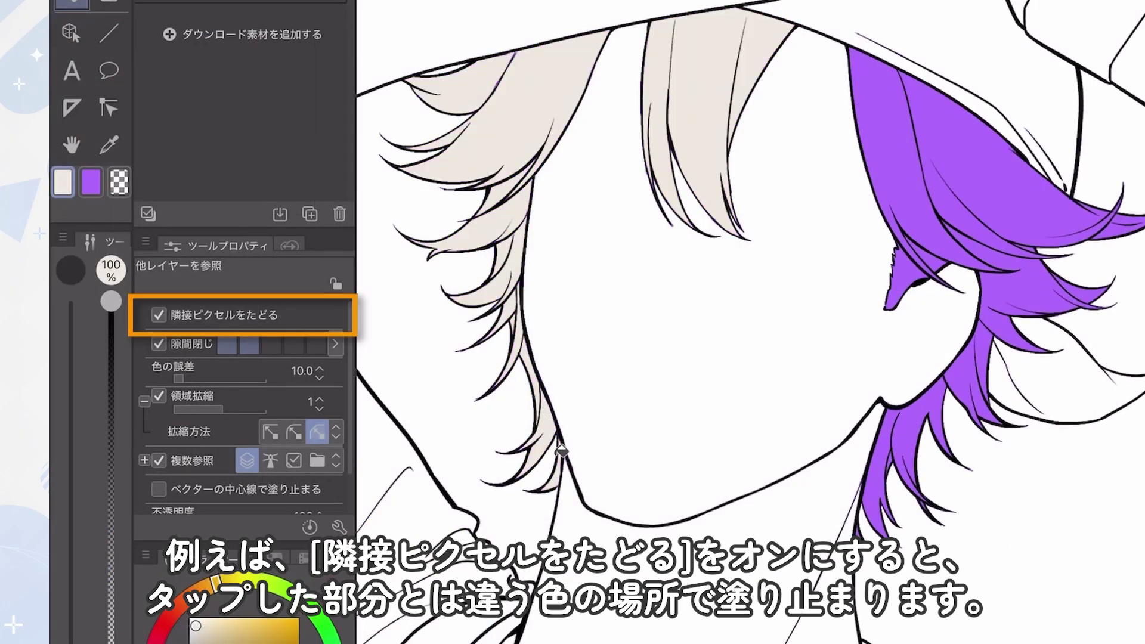
mouse_move(915, 218)
left_mouse_down()
mouse_move(913, 194)
mouse_move(929, 262)
mouse_move(1034, 279)
mouse_move(1090, 237)
mouse_move(1080, 281)
mouse_move(985, 346)
mouse_move(900, 450)
left_mouse_up()
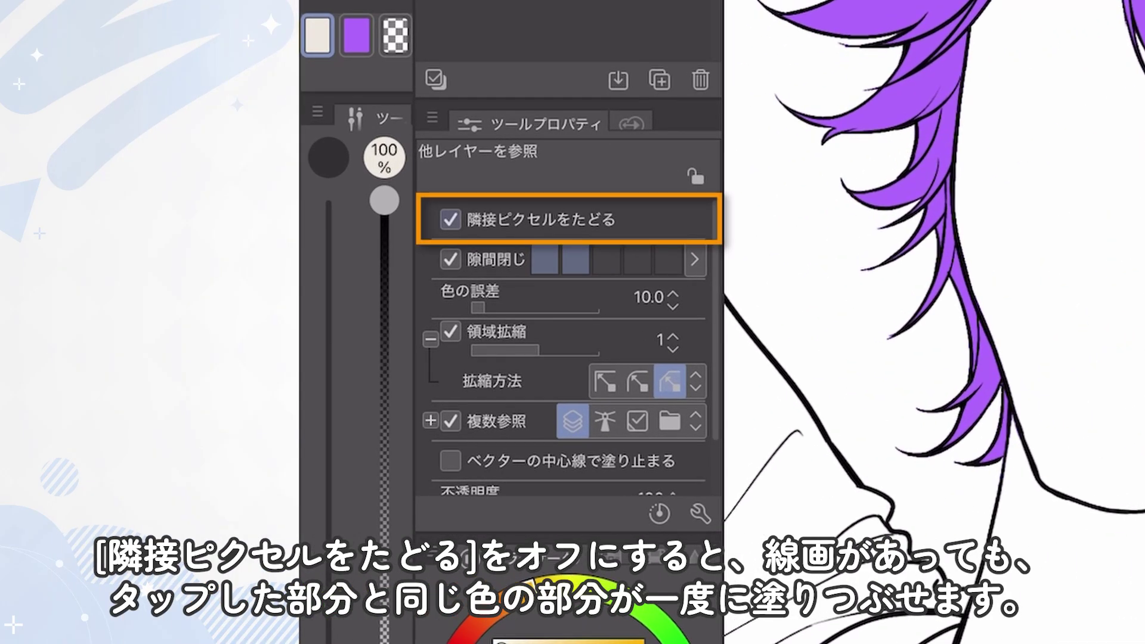
- Turn off 隣接ピクセルをたどる and recolour all the purple hair off-white in one fill
left_click(451, 219)
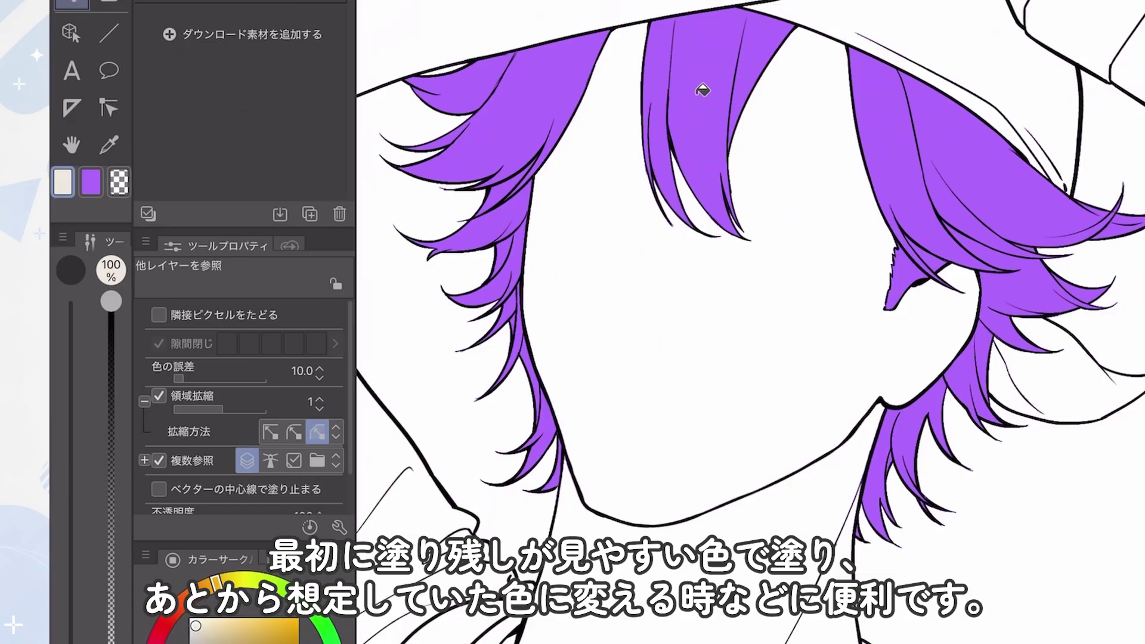
left_click(704, 91)
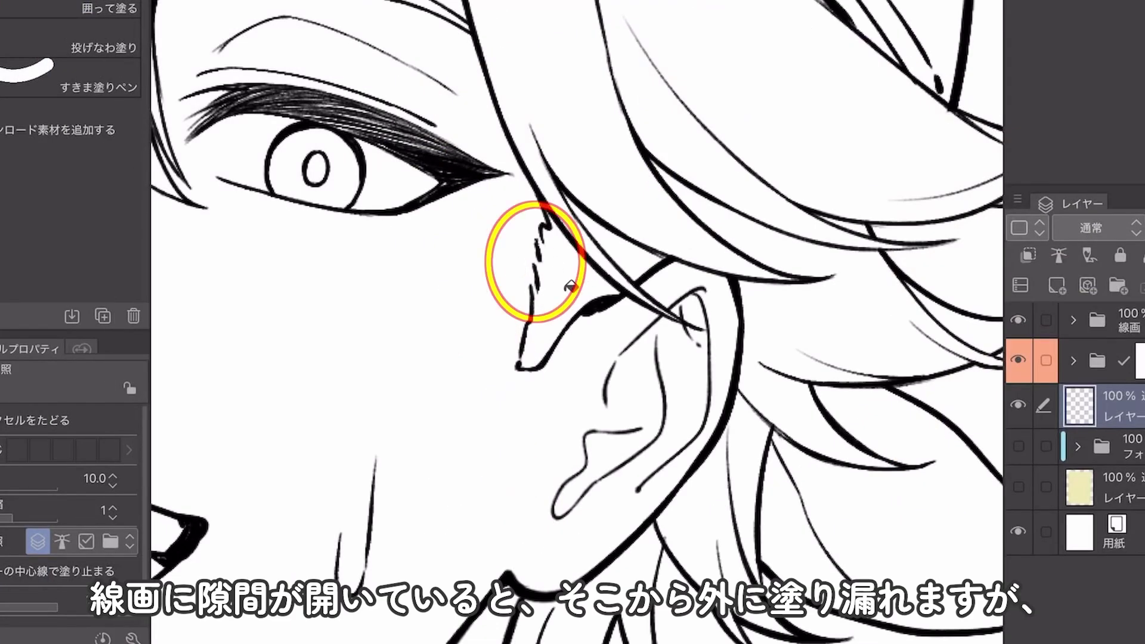
- Turn on 隙間閉じ and fill the hair area with the broken outline in front of the ear beige
left_click(571, 287)
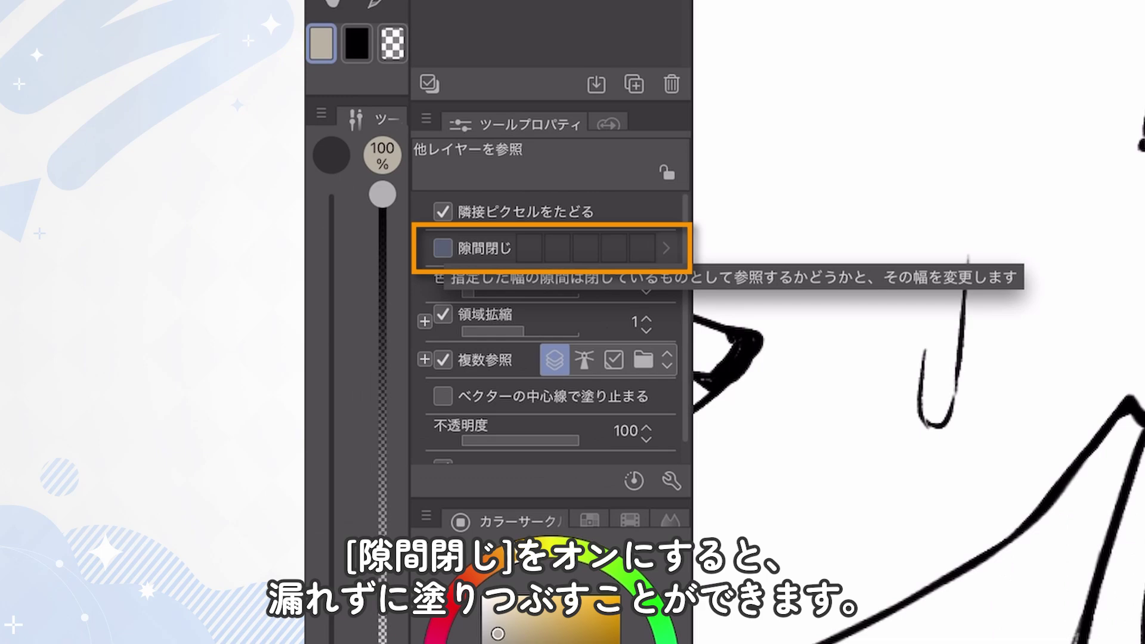
left_click(443, 247)
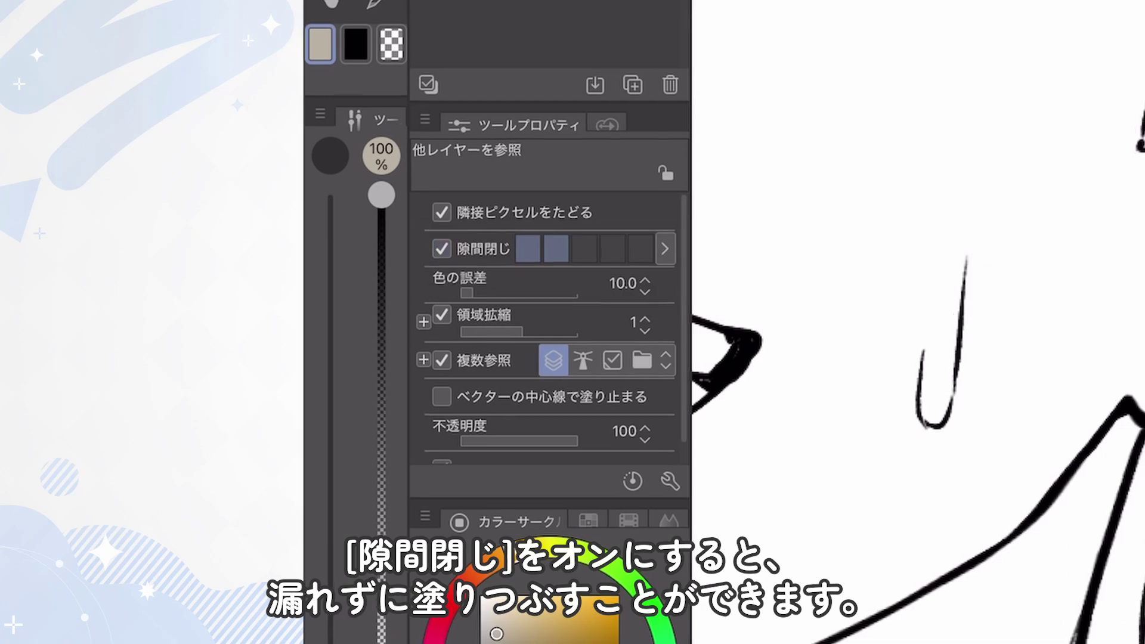
left_click(832, 198)
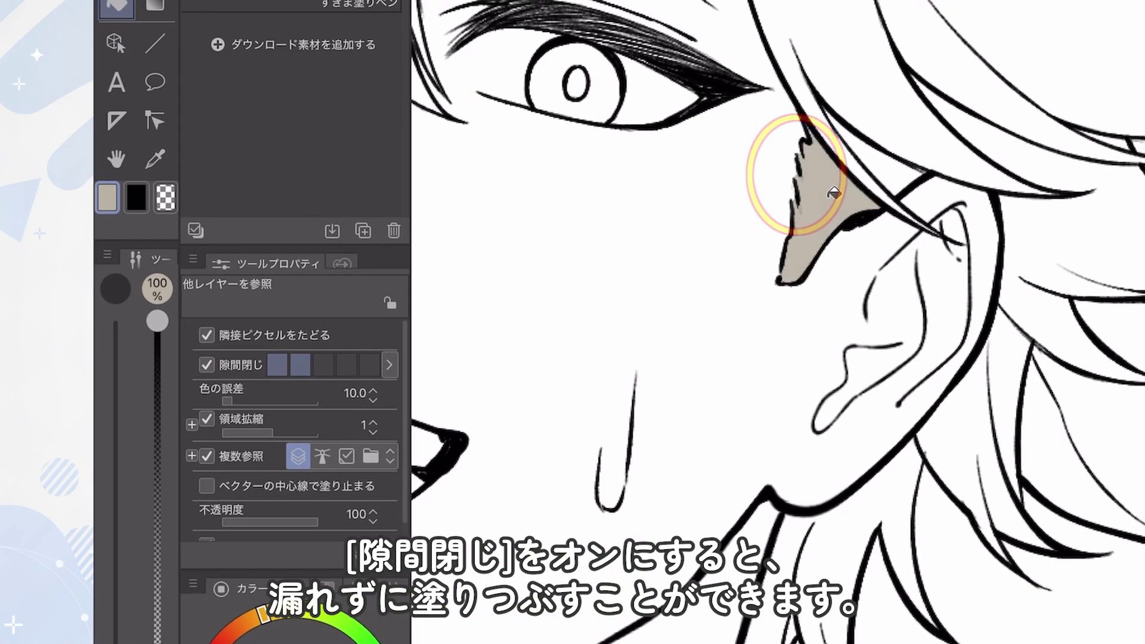
- Undo the leaking beige fill, raise 隙間閉じ to level 4 and refill the broken-outline hair area in front of the ear
key("ctrl+z")
left_click(832, 201)
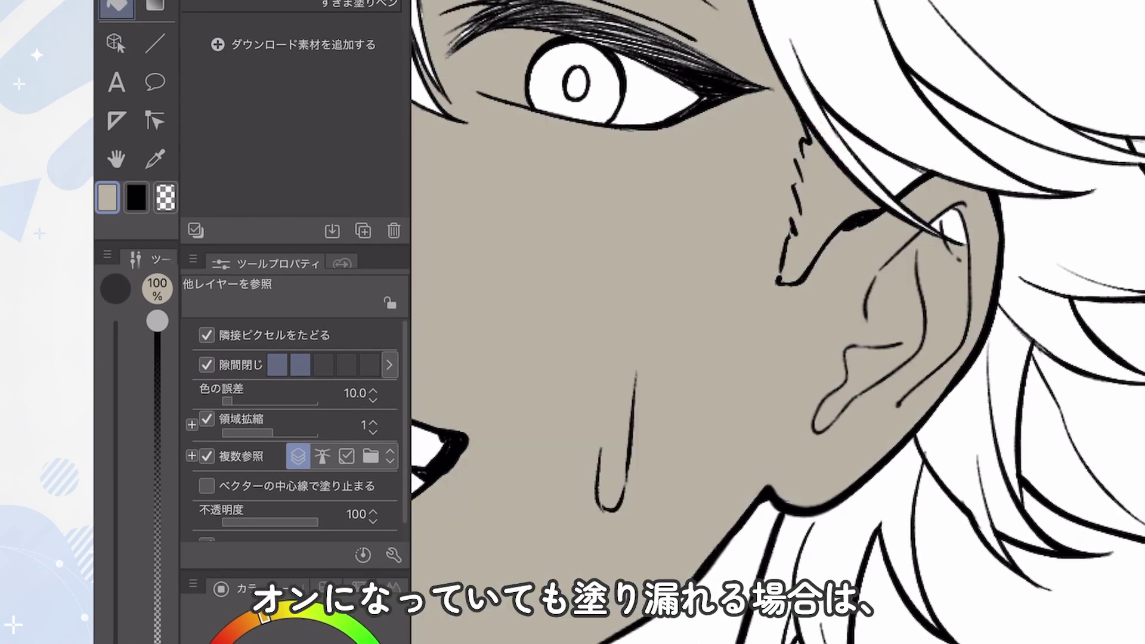
key("ctrl+z")
left_click(346, 364)
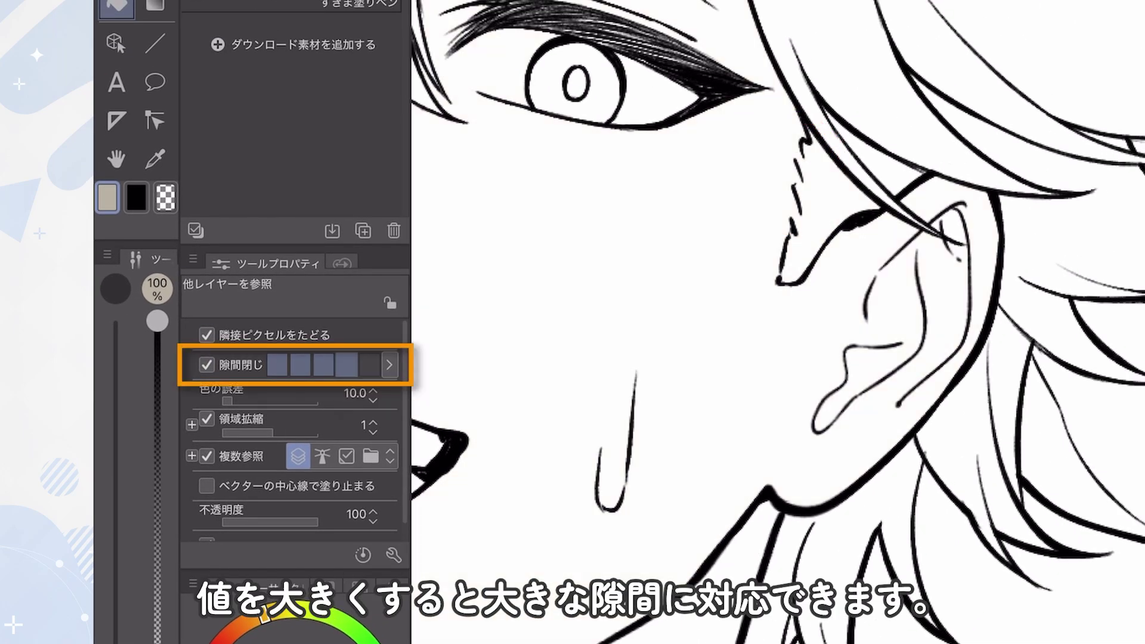
left_click(831, 198)
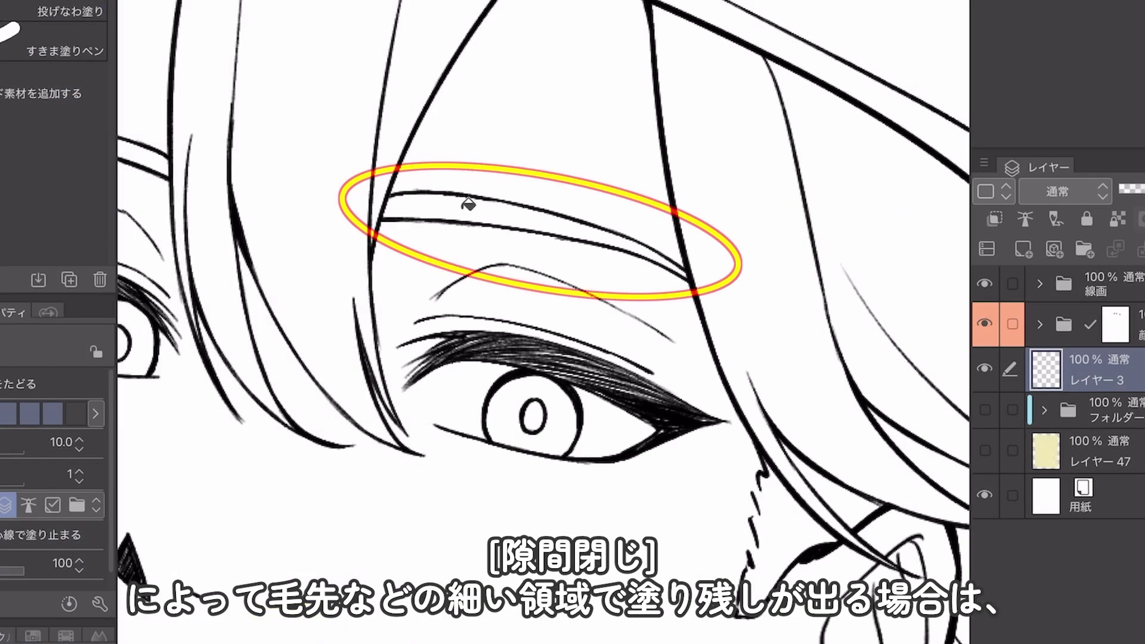
- Fill the eyebrow beige, first as is and again with 細い領域にしみこむ turned on in the サブツール詳細 fill settings
left_click(469, 204)
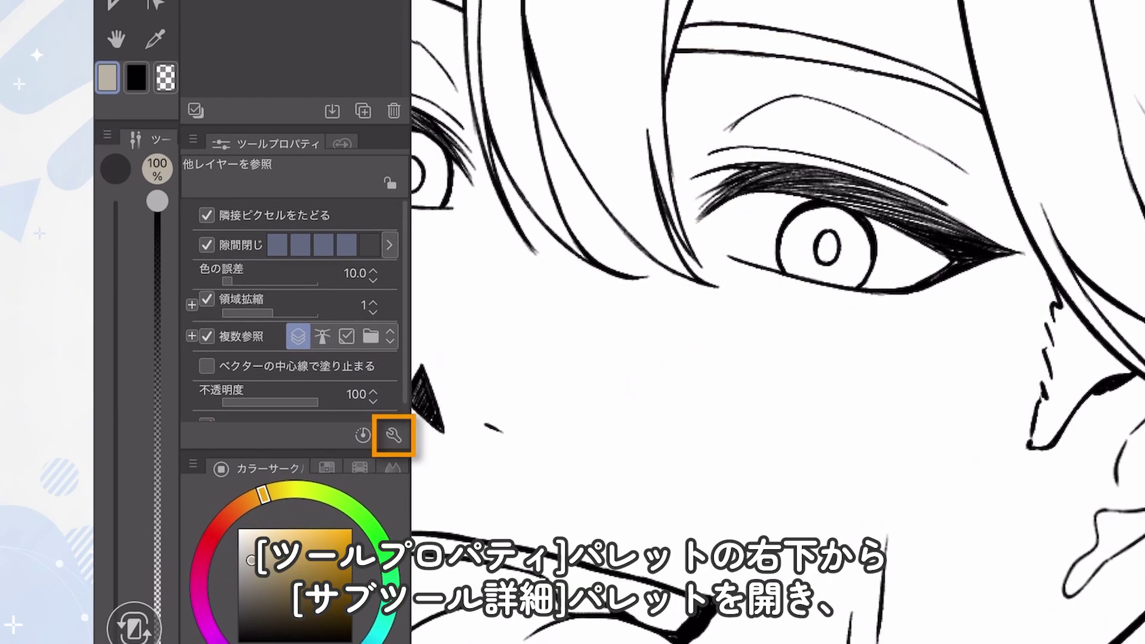
left_click(394, 436)
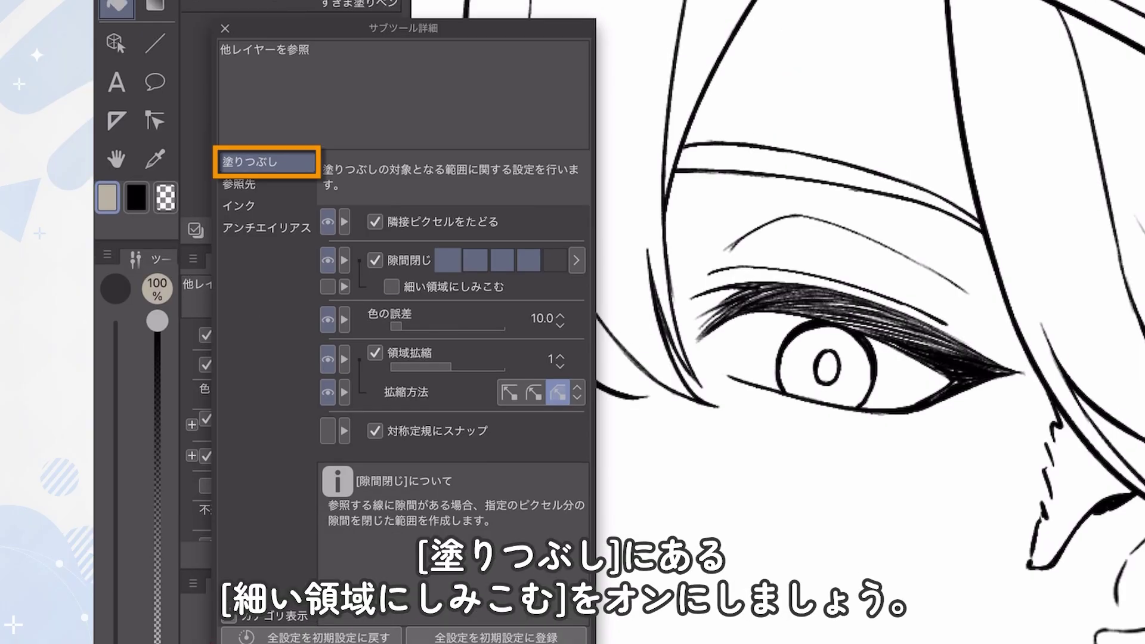
left_click(391, 287)
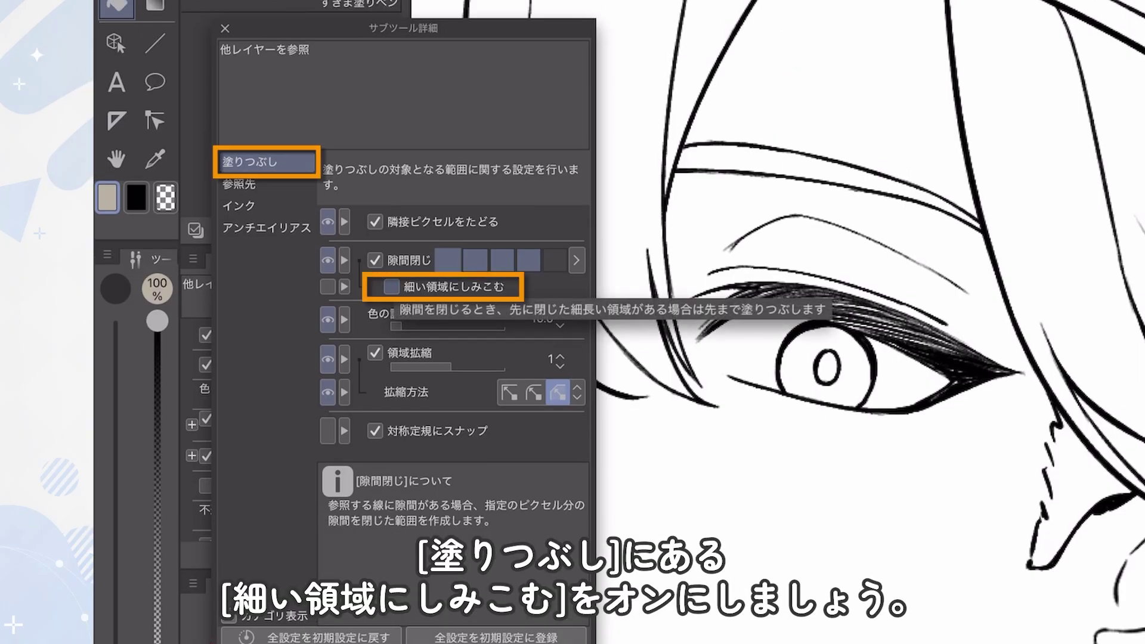
left_click(755, 156)
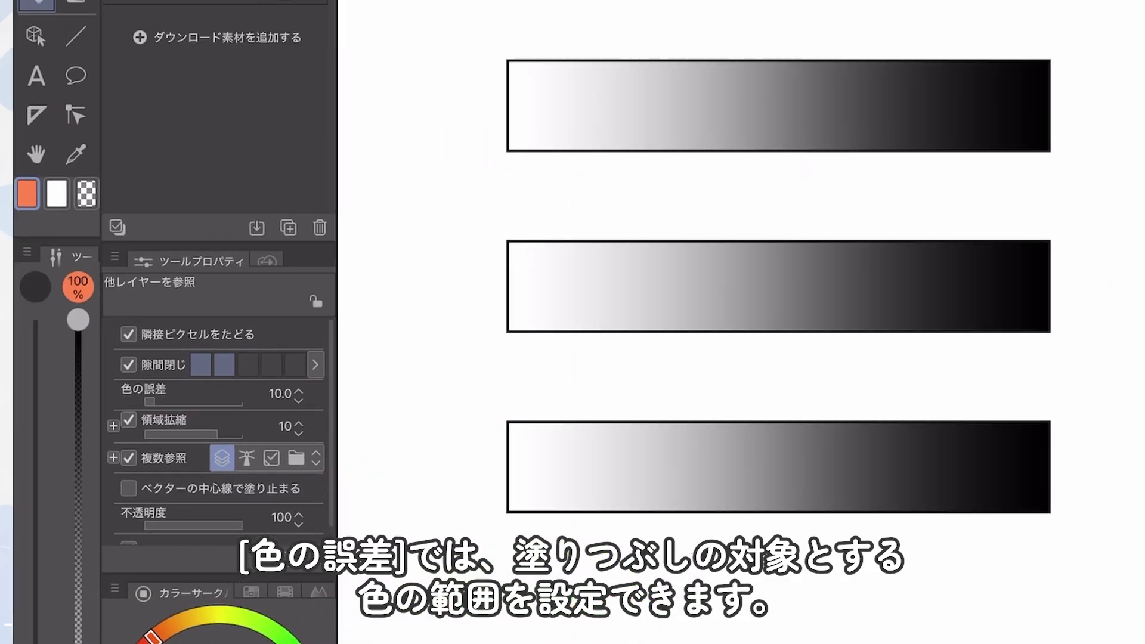
- Fill the three gradient bars orange from their white ends, starting with 色の誤差 at 10.0 and setting 50.0 for the second bar
left_click(519, 109)
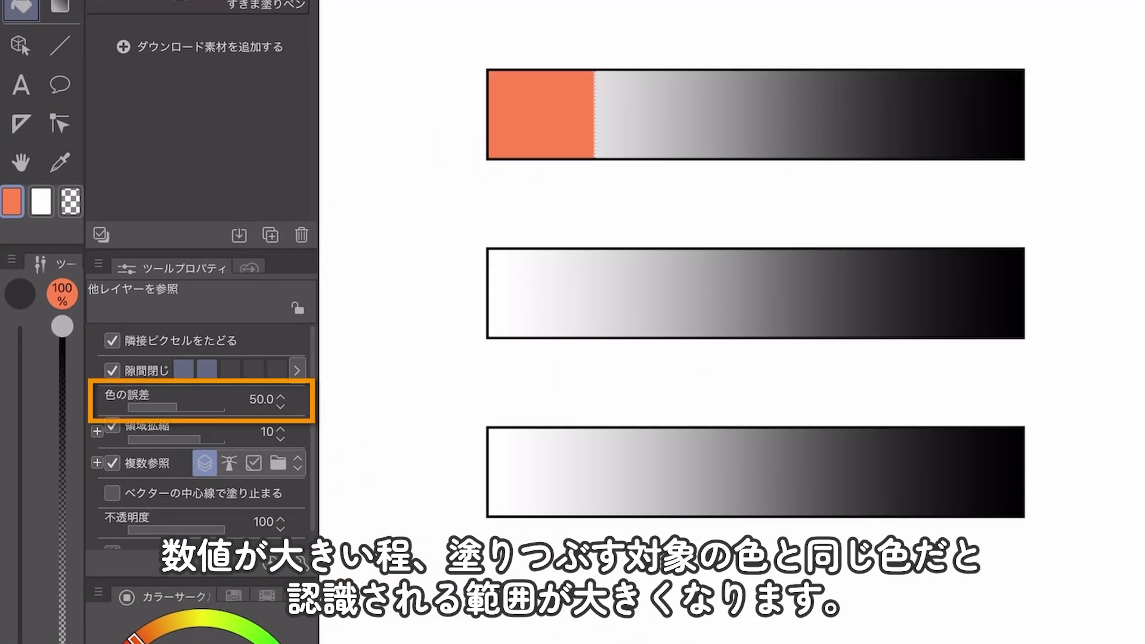
left_click(518, 295)
left_click(522, 470)
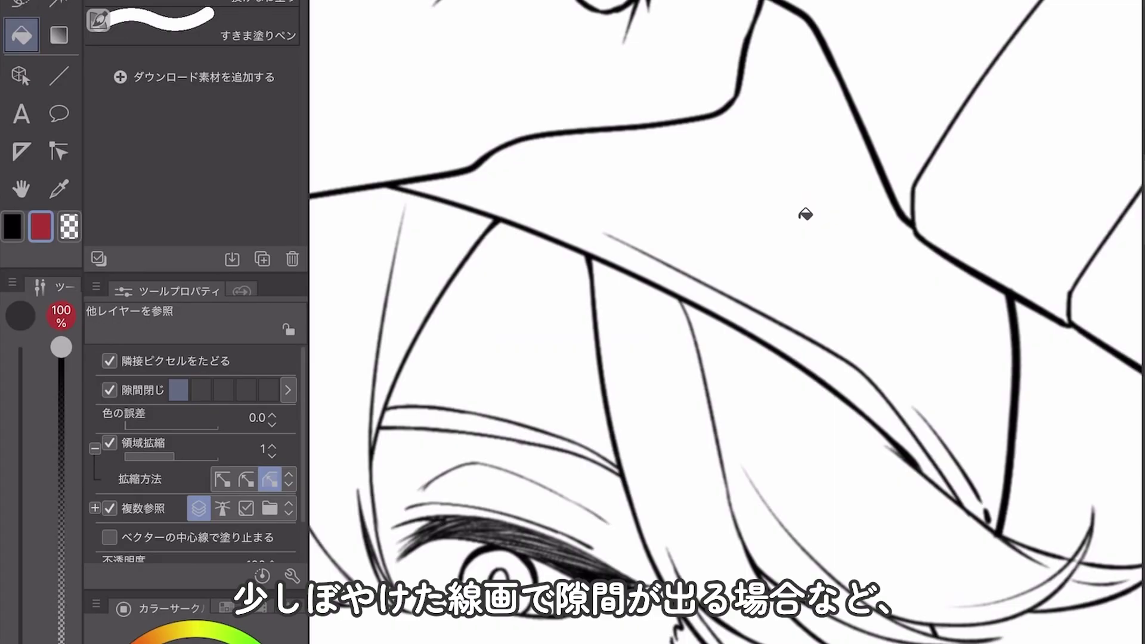
- Fill the blurry-lined cap red with 色の誤差 at 0.0, and refill it with 色の誤差 at 70.1
left_click(805, 214)
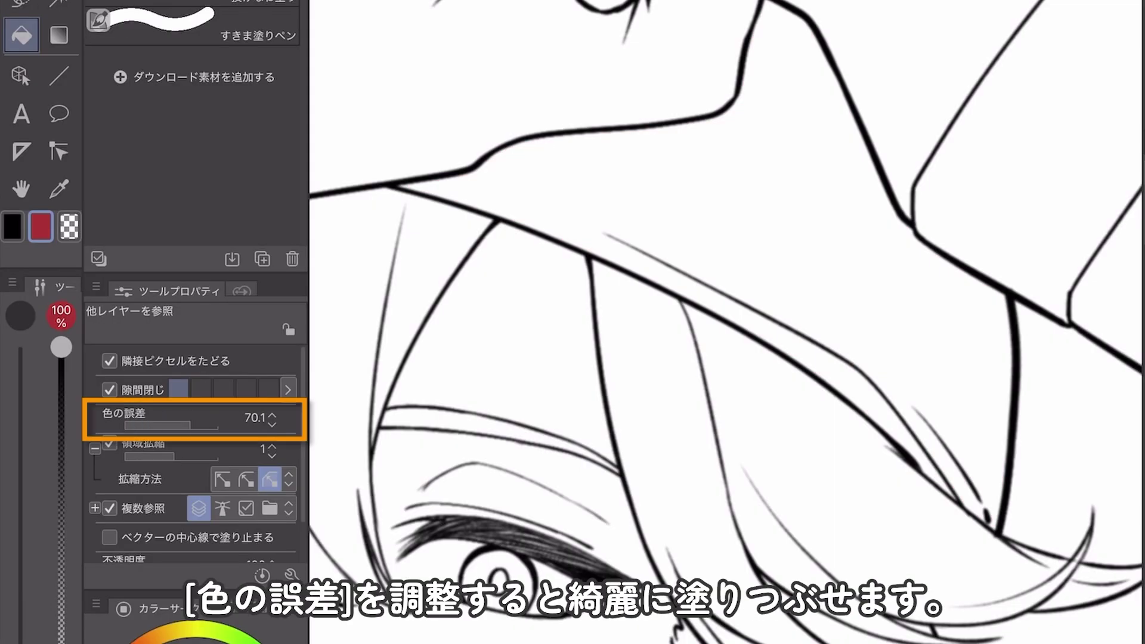
left_click(793, 210)
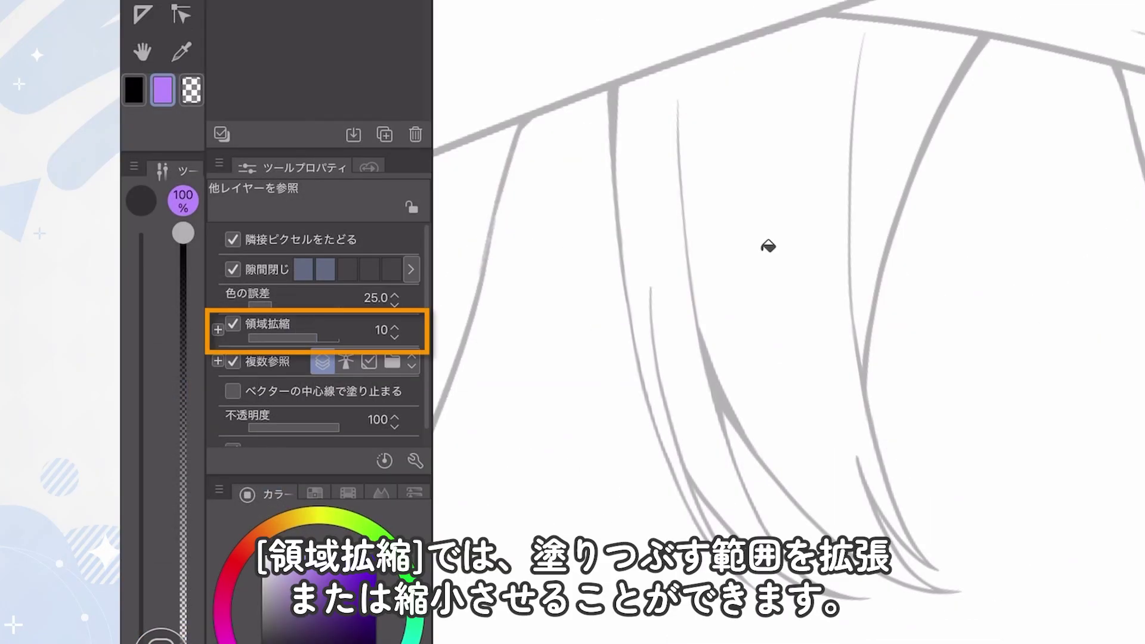
- Fill the hair strand purple with differing 領域拡縮 values including 10, and compare the expansion methods 四角く拡張 and 丸く拡張
left_click(769, 246)
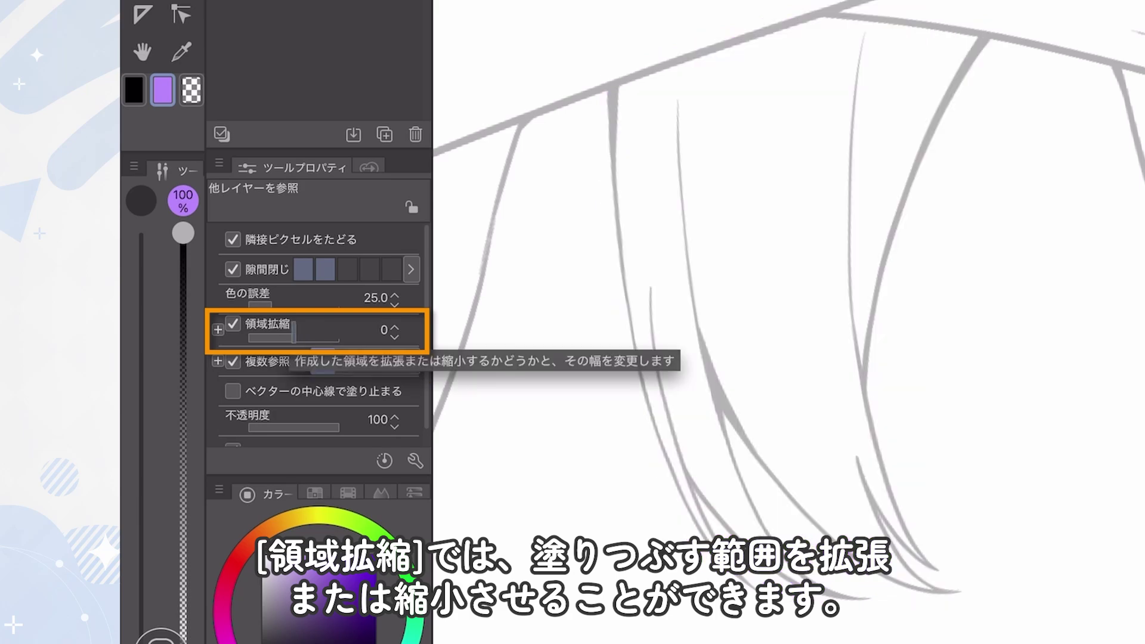
left_click(766, 243)
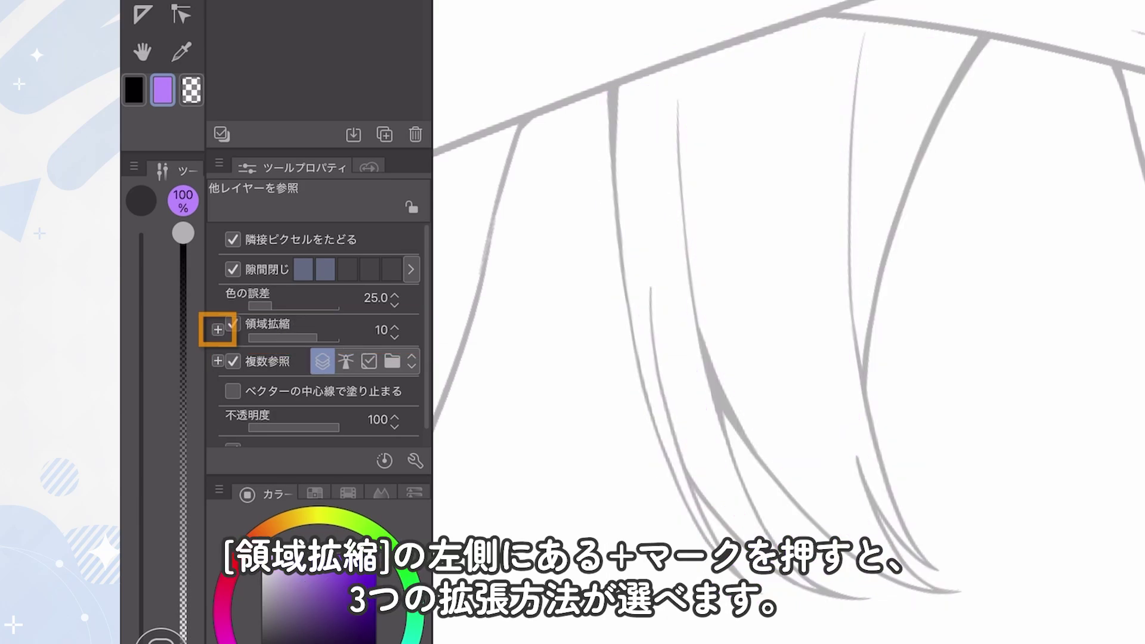
left_click(218, 329)
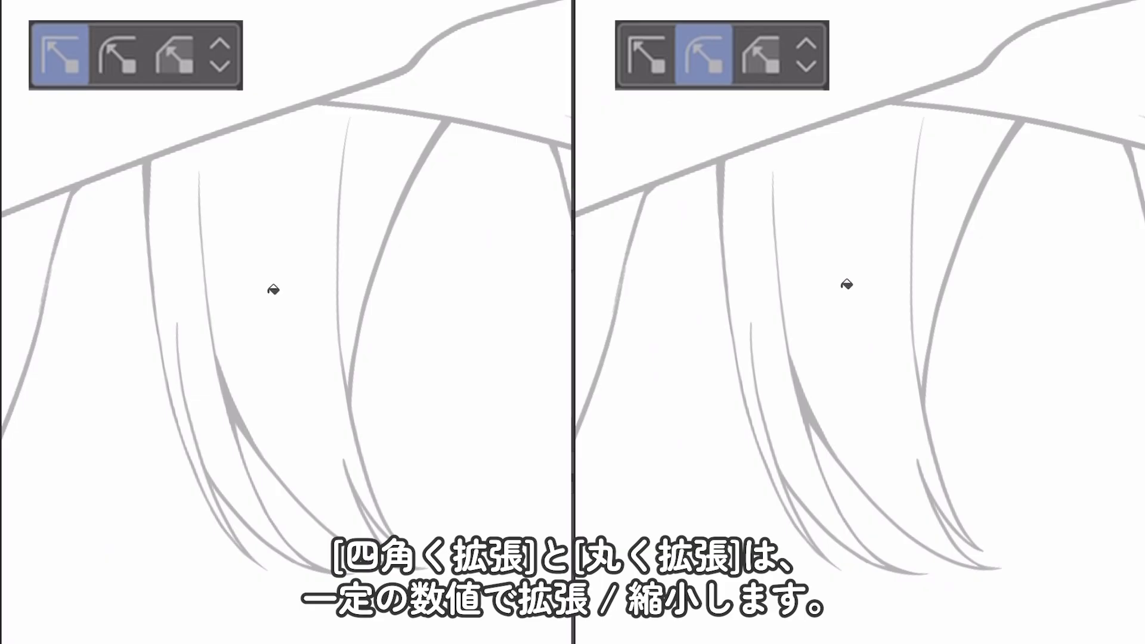
left_click(274, 290)
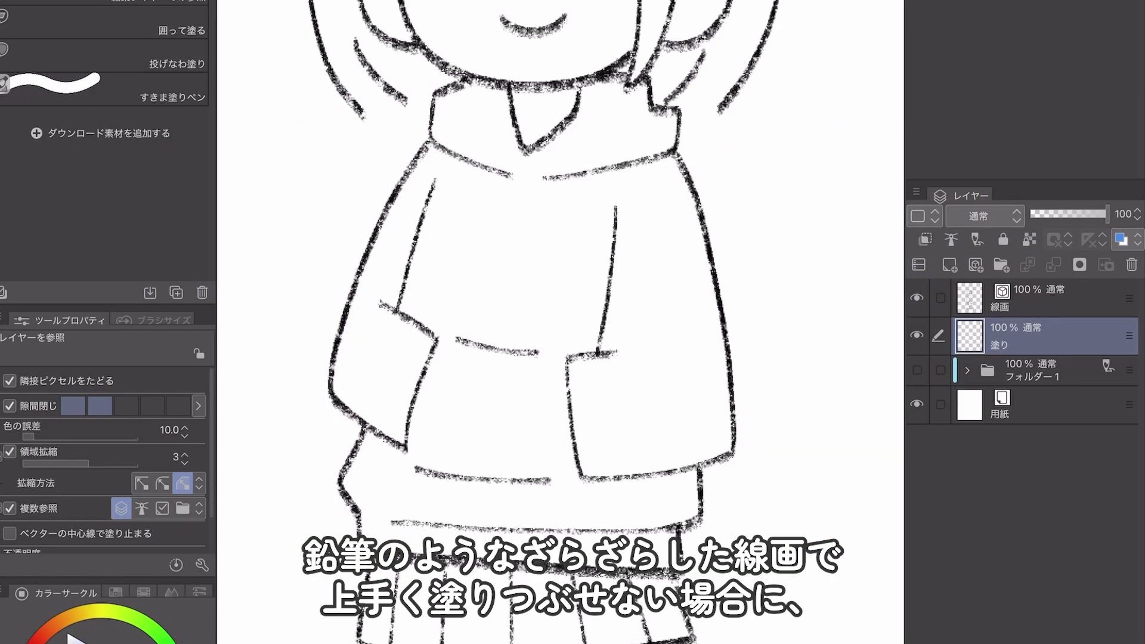
- Fill the pencil-drawn hoodie with 領域拡縮 at 3, and refill it with 拡縮方法 set to 丸く拡張
left_click(532, 284)
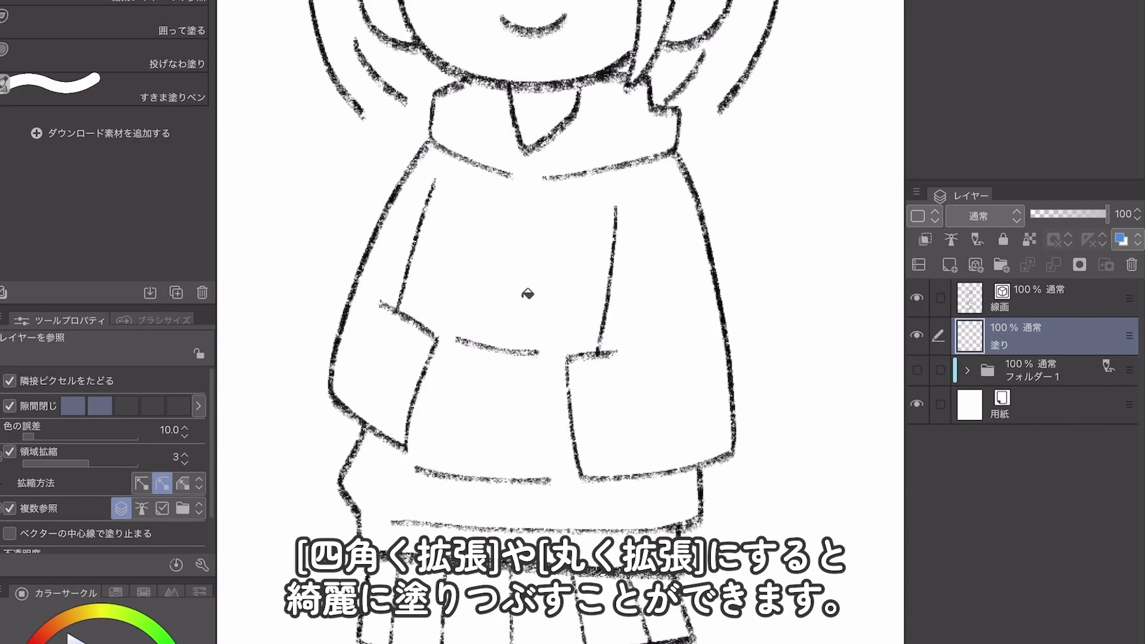
left_click(525, 297)
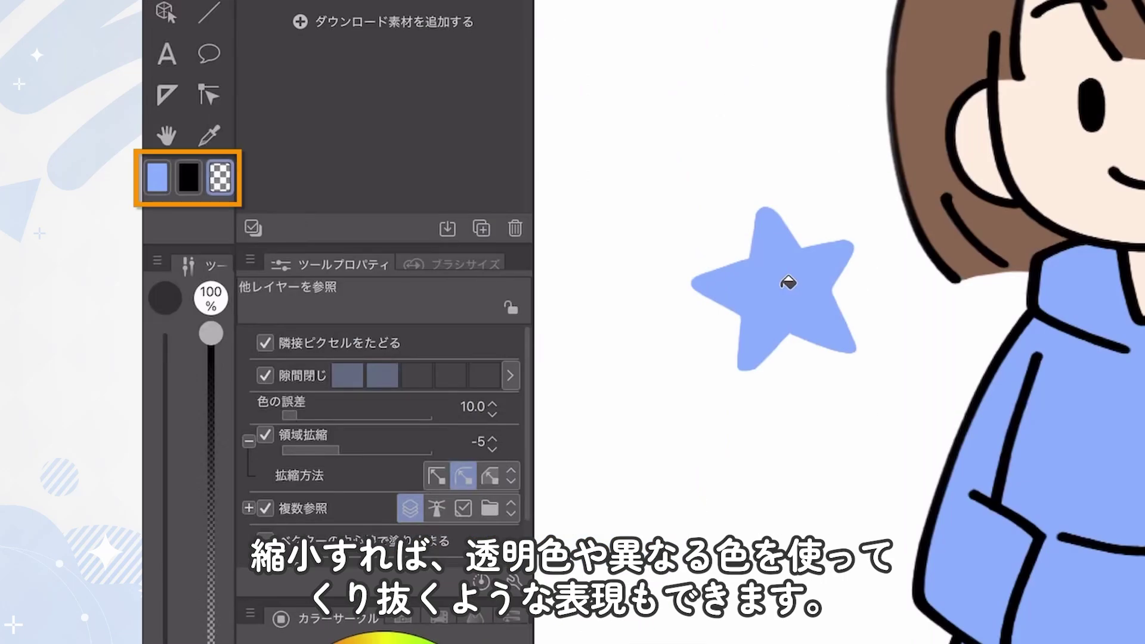
- Hollow out the blue star using the transparent colour and a second fill, with 領域拡縮 at -5
left_click(786, 280)
left_click(792, 287)
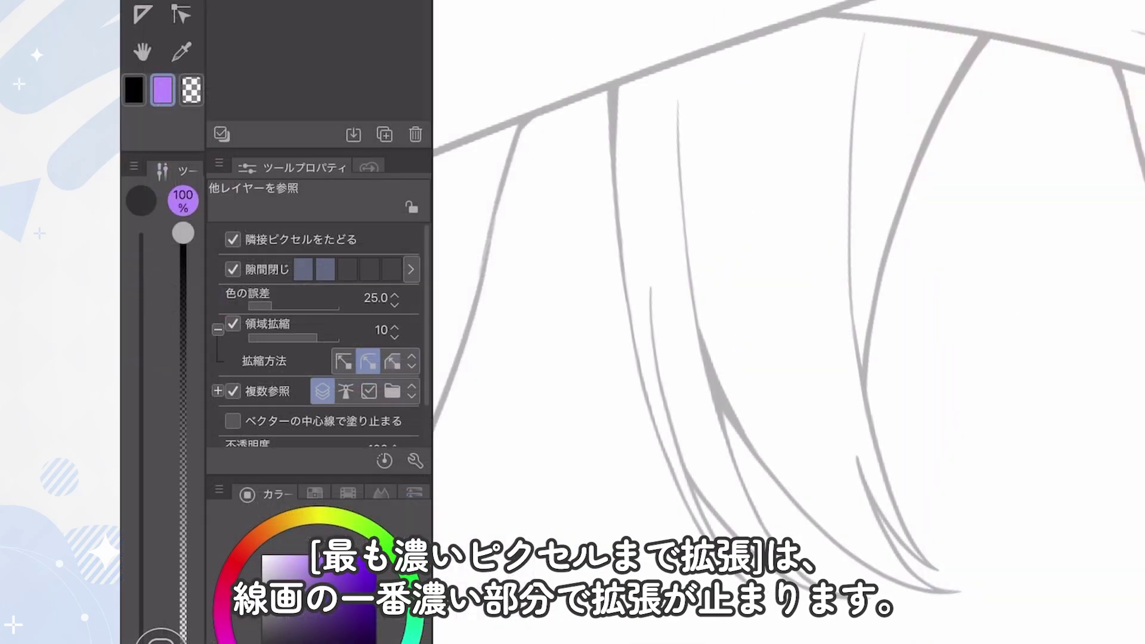
- Set 拡縮方法 to 最も濃いピクセルまで拡張 and fill the hair strand purple
left_click(392, 361)
left_click(773, 253)
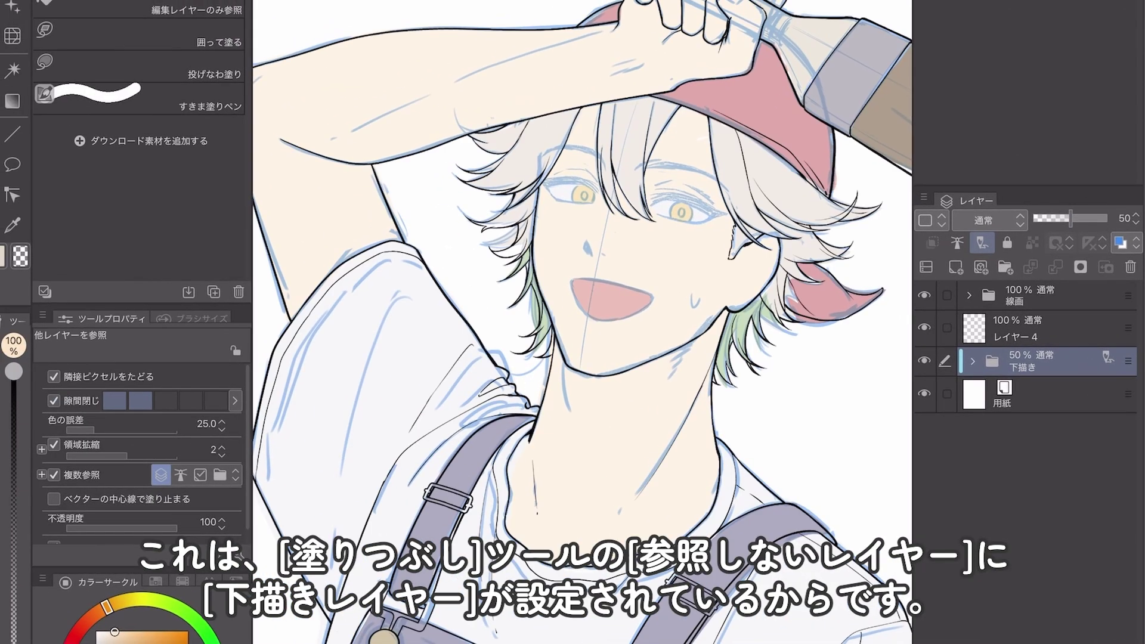
- Fill the face, neck and arm with skin colour on レイヤー 4, and expand 複数参照 to show the 参照しないレイヤー settings
left_click(1026, 328)
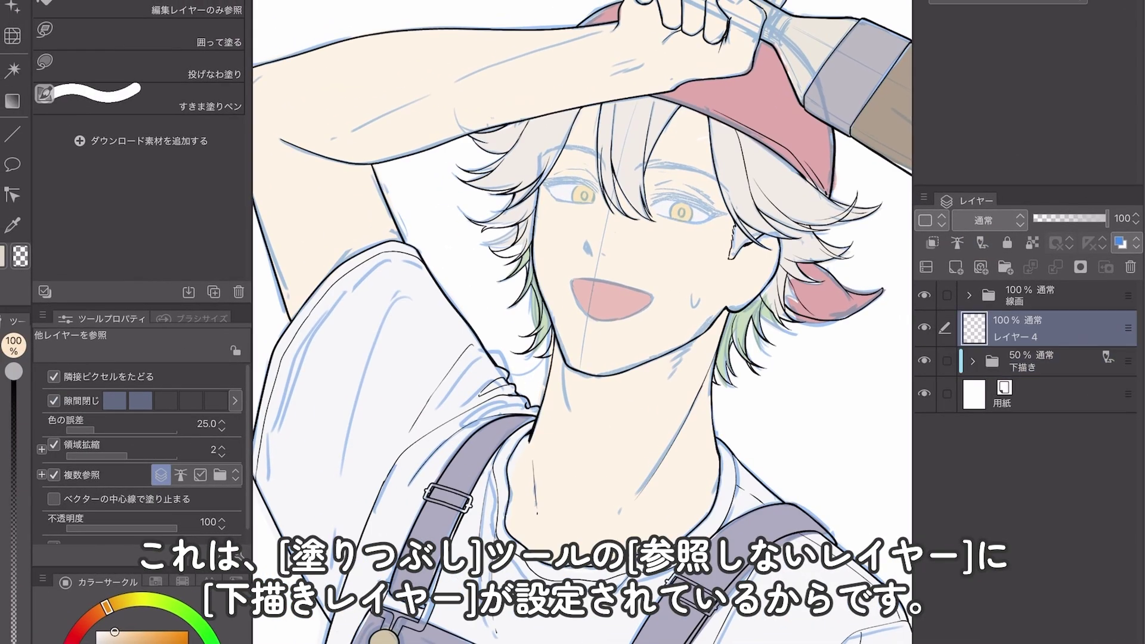
left_click(636, 254)
left_click(614, 412)
left_click(572, 63)
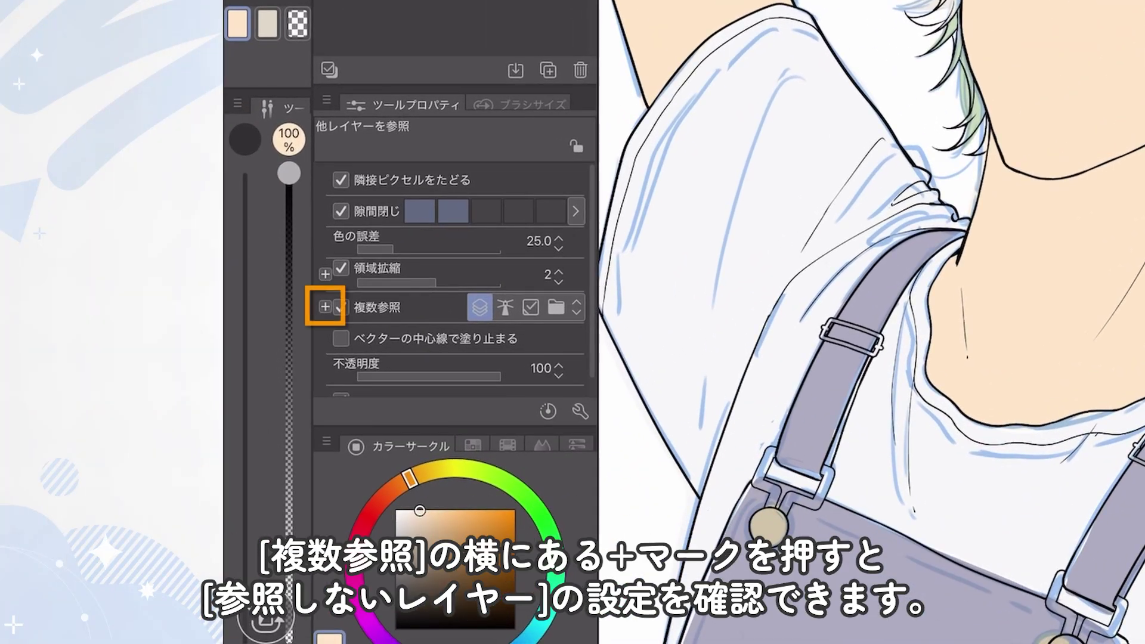
left_click(325, 306)
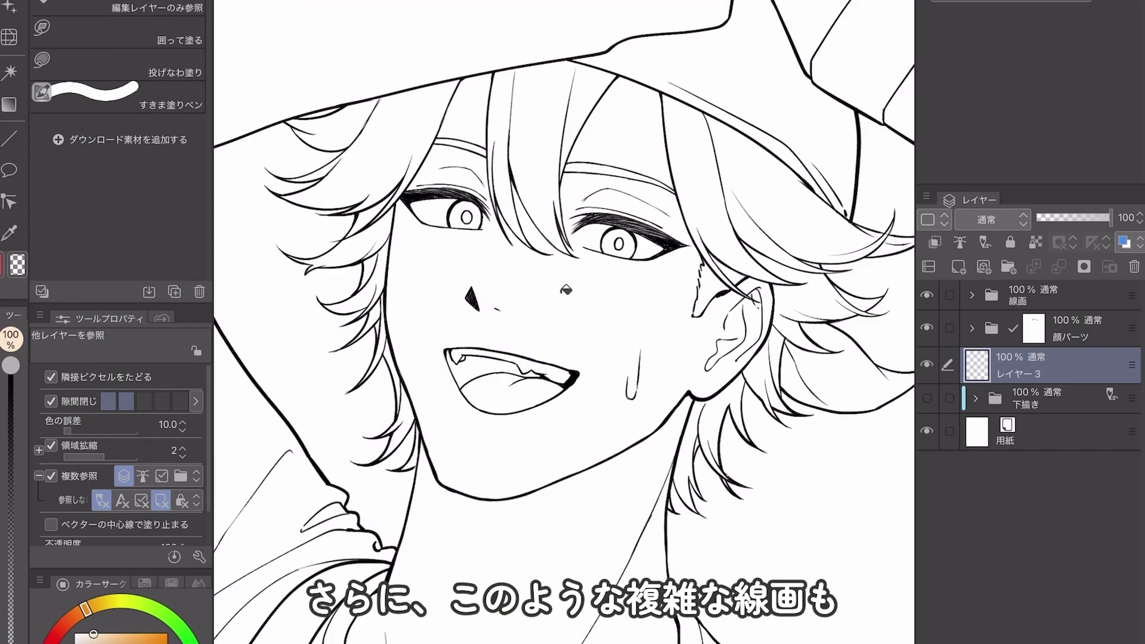
- Fill the face skin-coloured, then fill the face, neck and arm with 線画 as the reference layer and 複数参照 set to reference layers
left_click(595, 274)
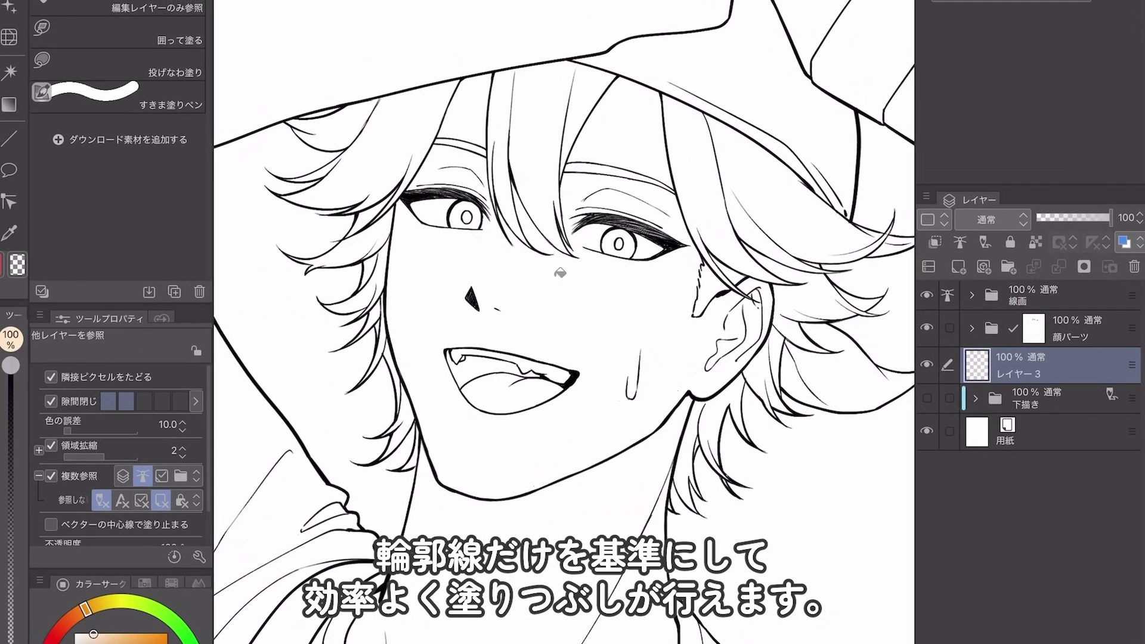
left_click(553, 289)
left_click(537, 536)
left_click(491, 13)
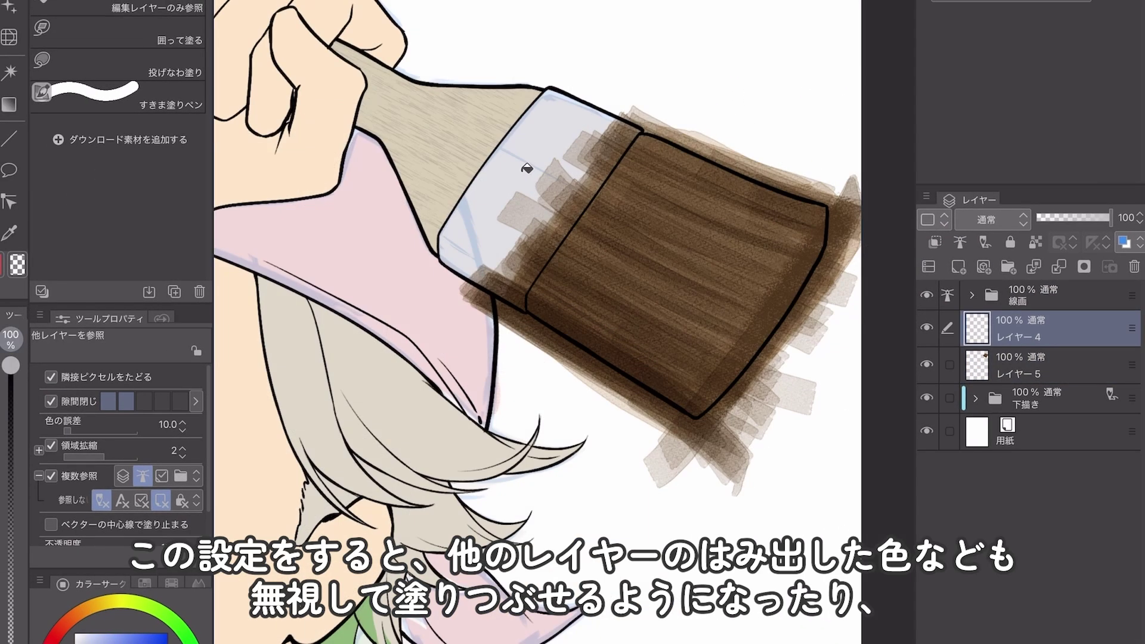
- Fill the paintbrush's metal band grey and the cap red on レイヤー 4, using only the reference layer
left_click(527, 169)
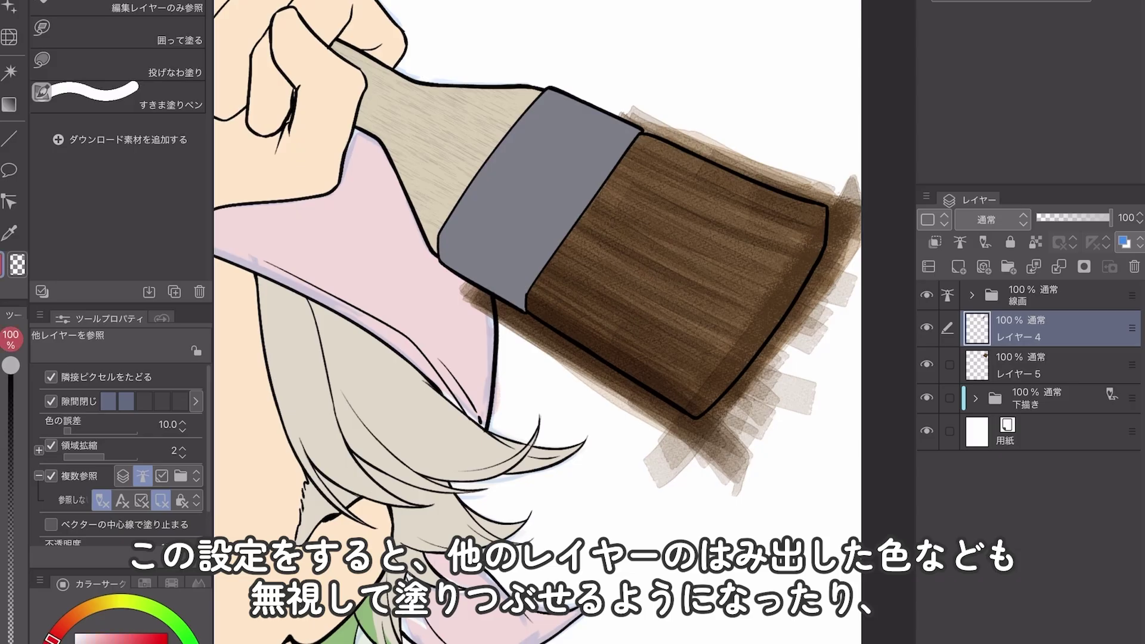
left_click(439, 292)
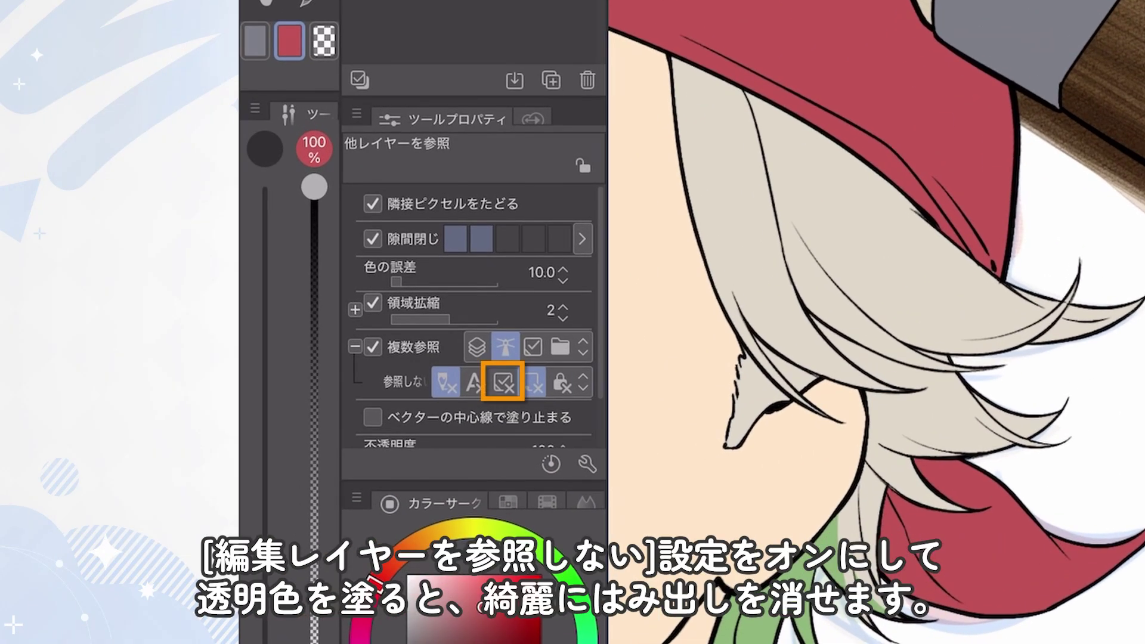
- Turn on 編集レイヤーを参照しない and erase the brown paint spilling outside the brush outline on レイヤー 5 with a transparent fill
left_click(324, 41)
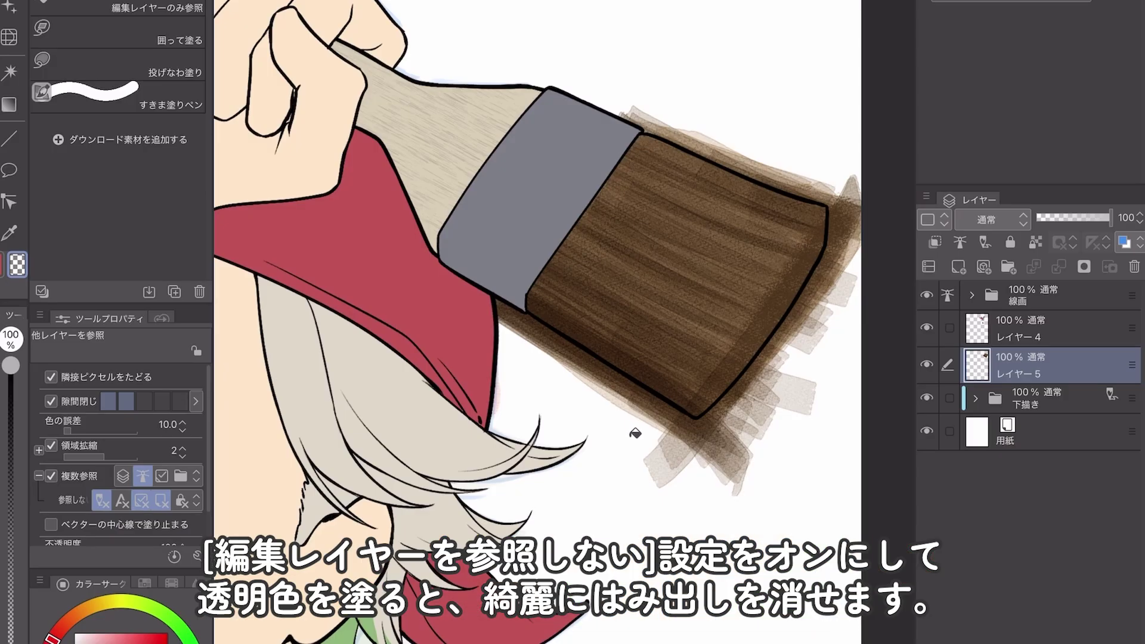
left_click(635, 433)
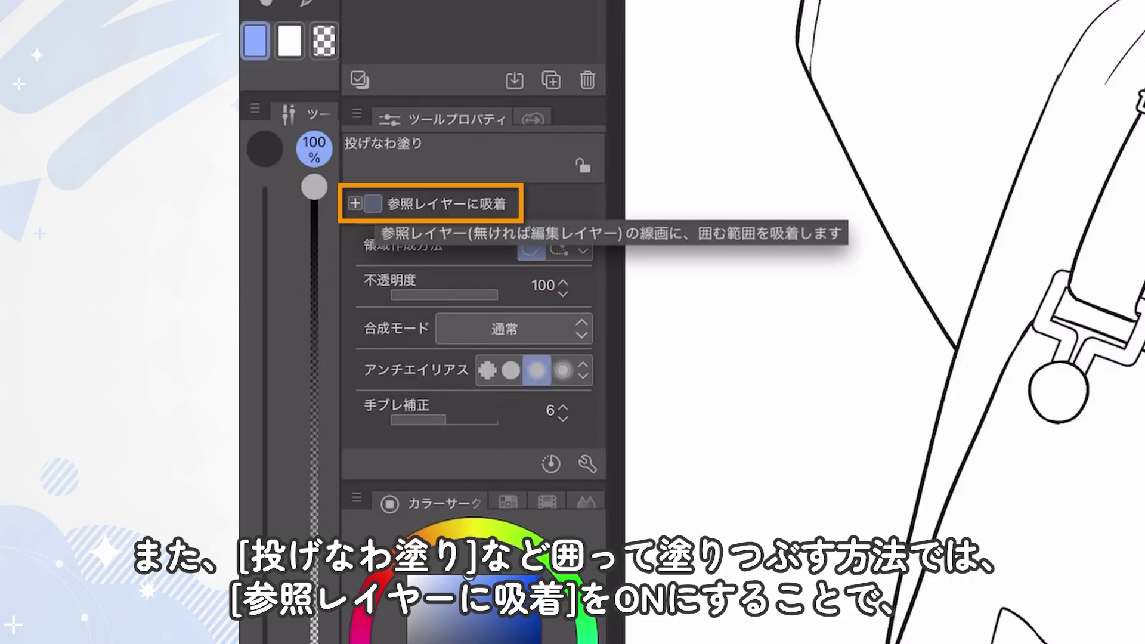
- Turn on 参照レイヤーに吸着 for 投げなわ塗り and lasso-fill the shirt sleeve blue and the girl's gapped hair outline
left_click(373, 204)
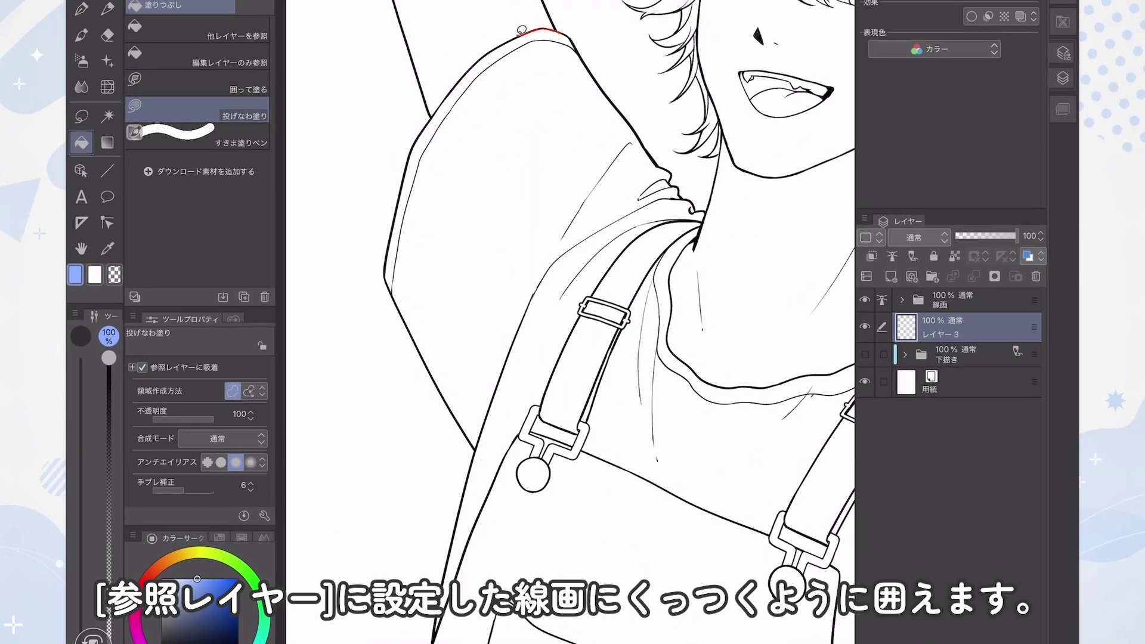
left_click_drag(702, 197, 701, 206)
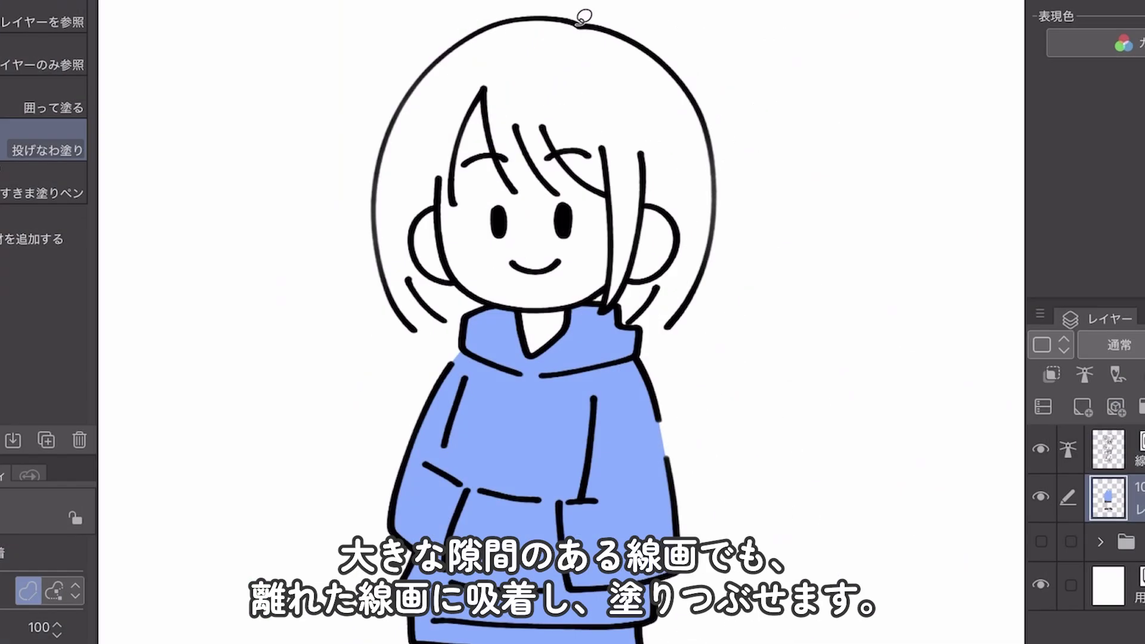
left_click_drag(581, 23, 427, 209)
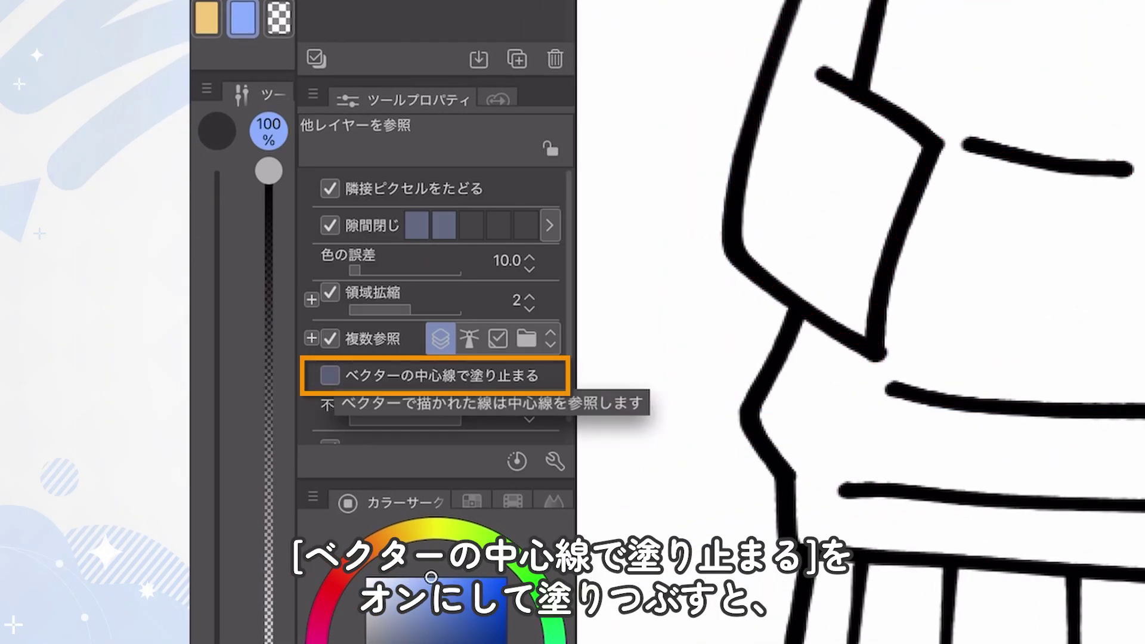
- Turn on ベクターの中心線で塗り止まる, then fill the vector-outlined hoodie blue and the inside of the star ring pale yellow
left_click(330, 375)
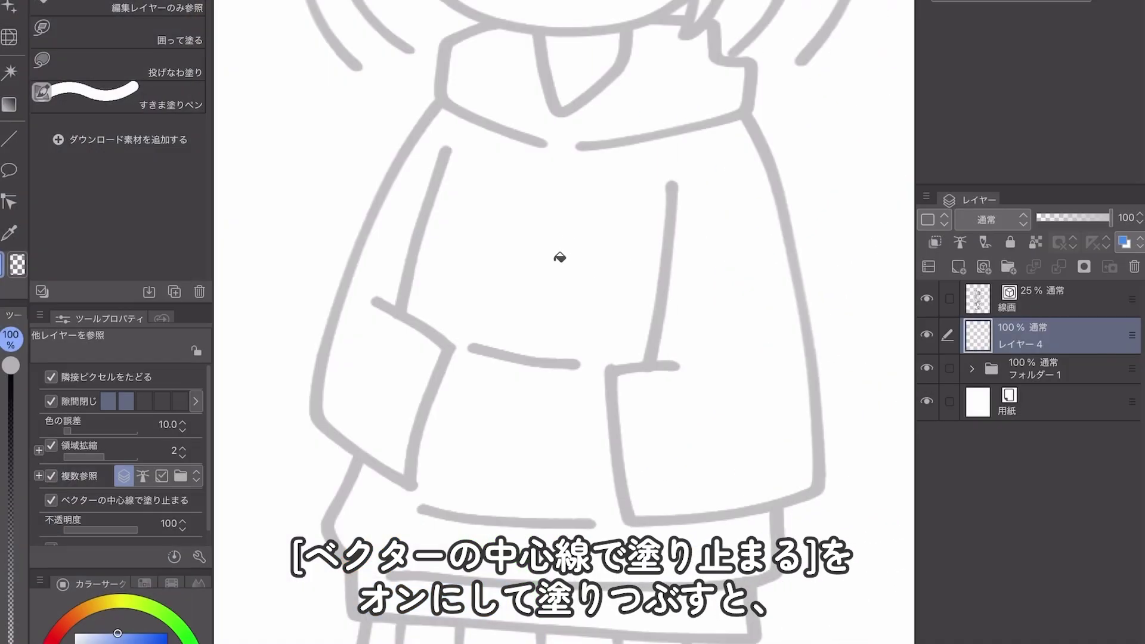
left_click(560, 260)
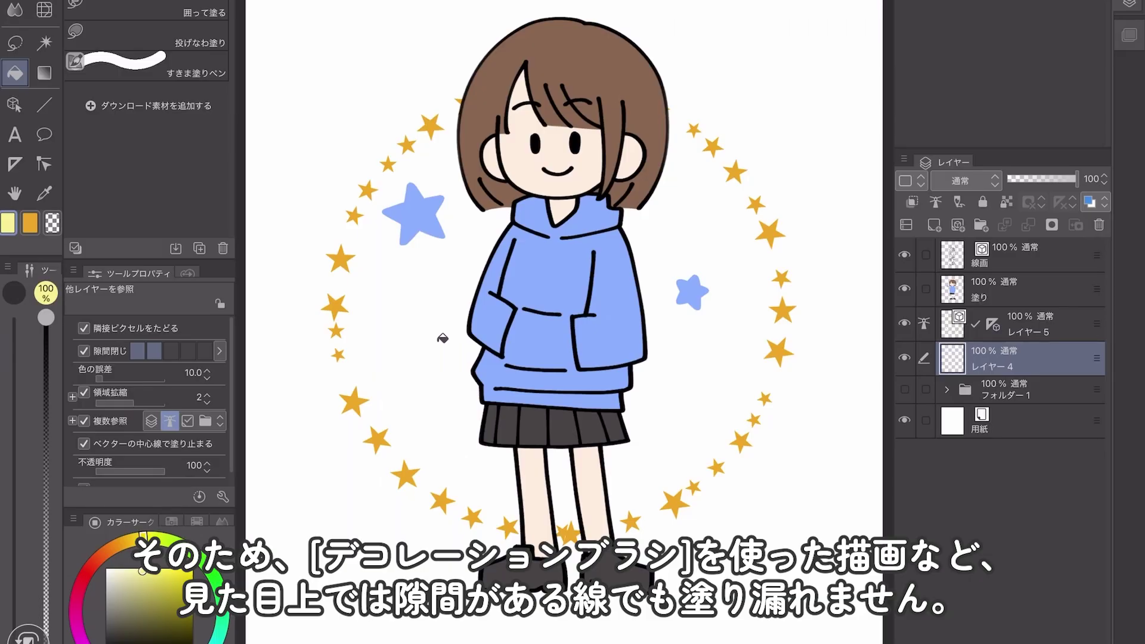
left_click(442, 339)
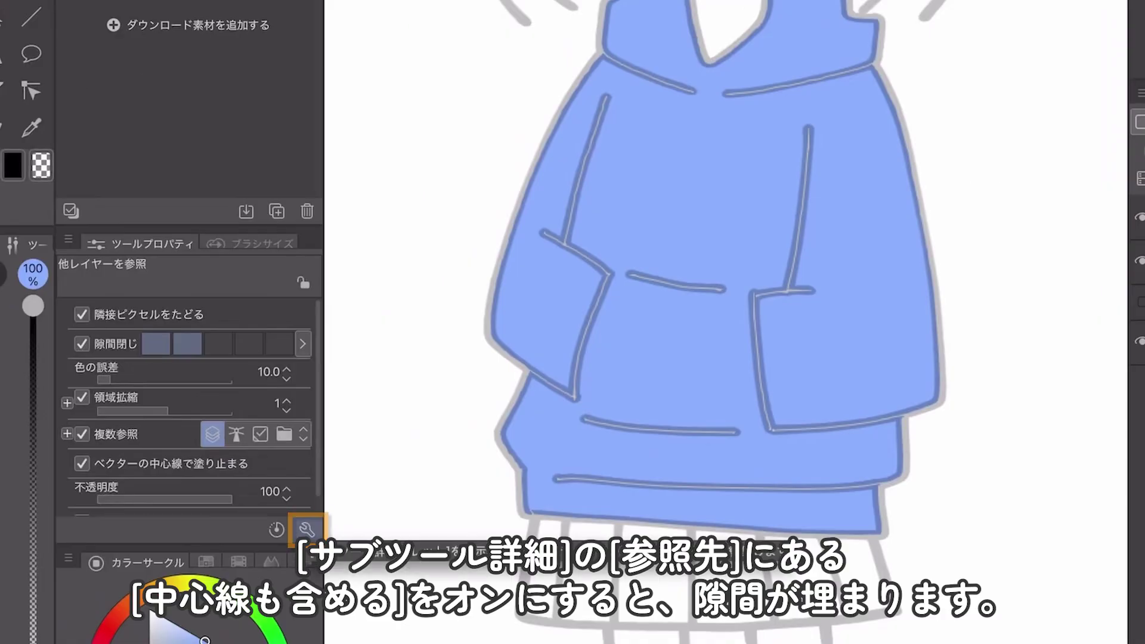
- Turn on 中心線も含める in the 参照先 settings of サブツール詳細
left_click(191, 577)
left_click(490, 302)
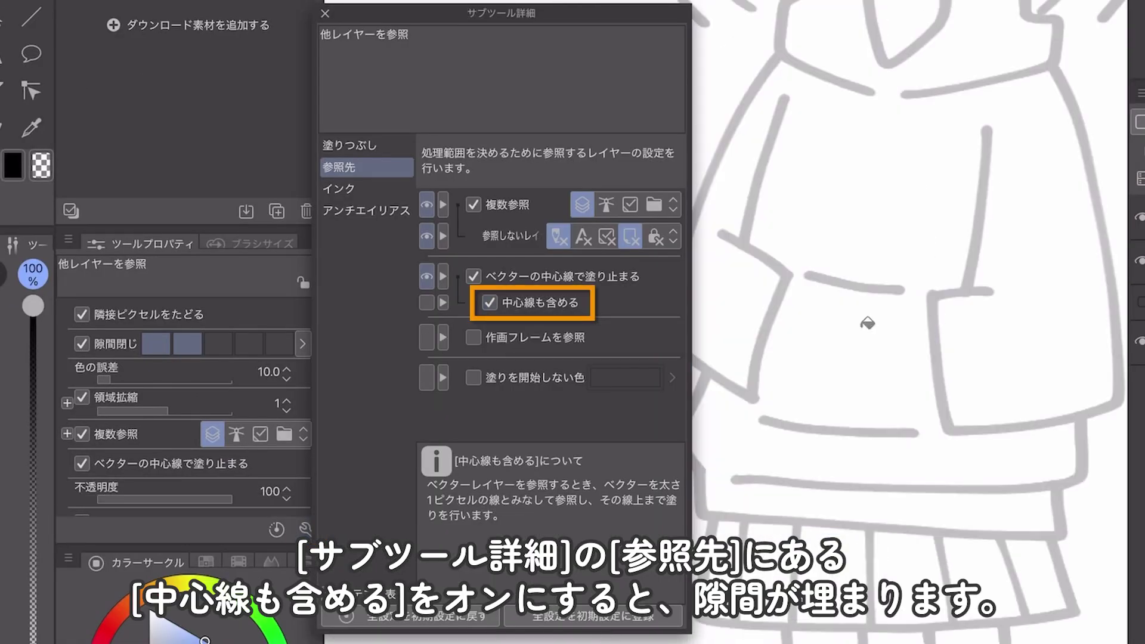
- Fill the vector-outlined hoodie with centre lines included, and create a raster layer above フォルダー1 to fill the hoodie on
left_click(869, 325)
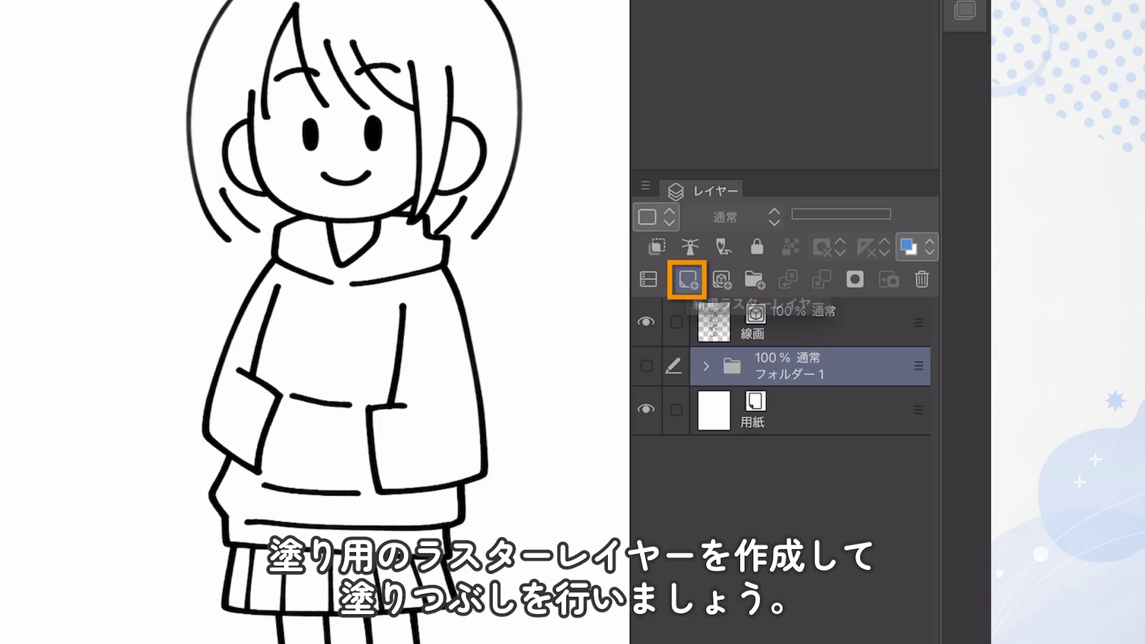
left_click(688, 279)
left_click(343, 341)
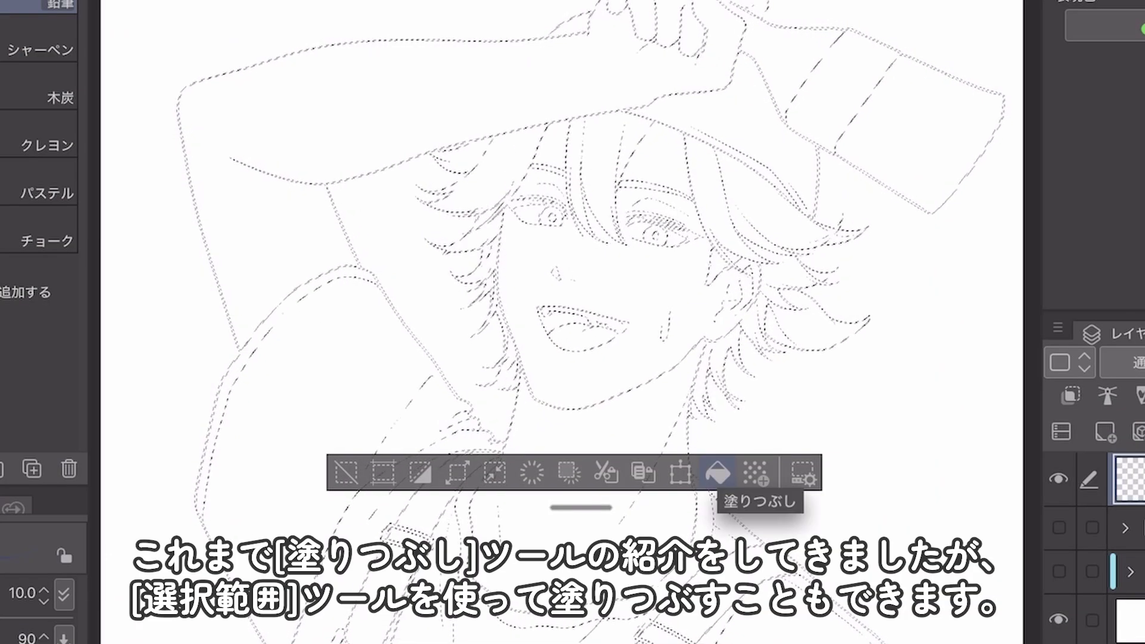
- Fill the selection made from the boy's line art on the empty layer and deselect
left_click(718, 473)
left_click(346, 473)
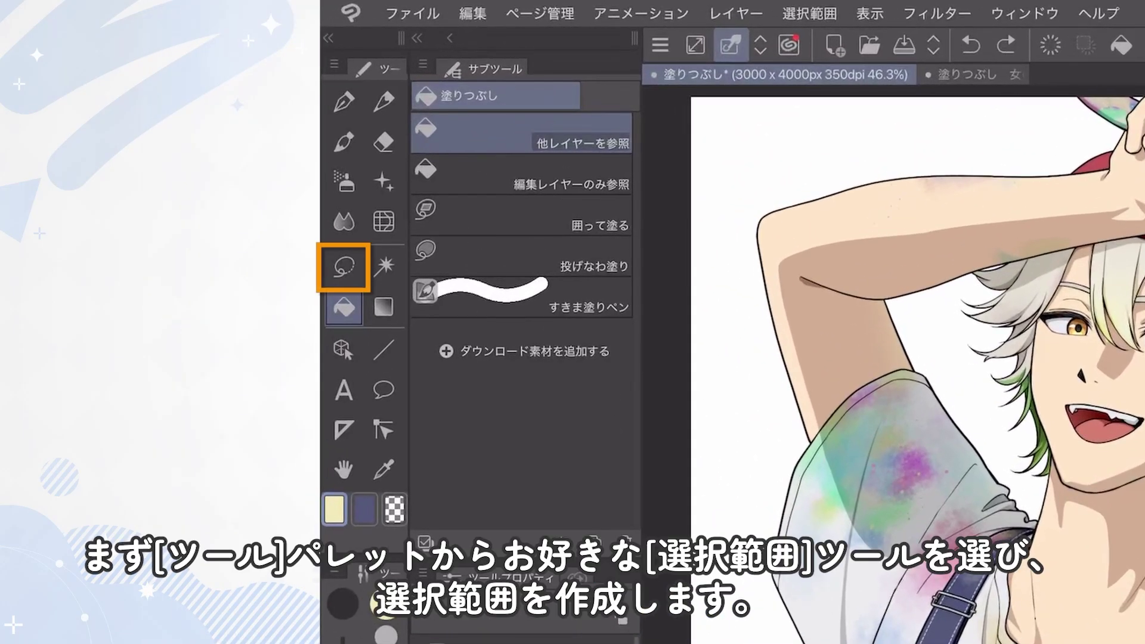
- Make a rectangular selection around most of the boy on レイヤー 11 using 長方形選択 and fill it with the pale yellow drawing colour
left_click(344, 267)
left_click(519, 174)
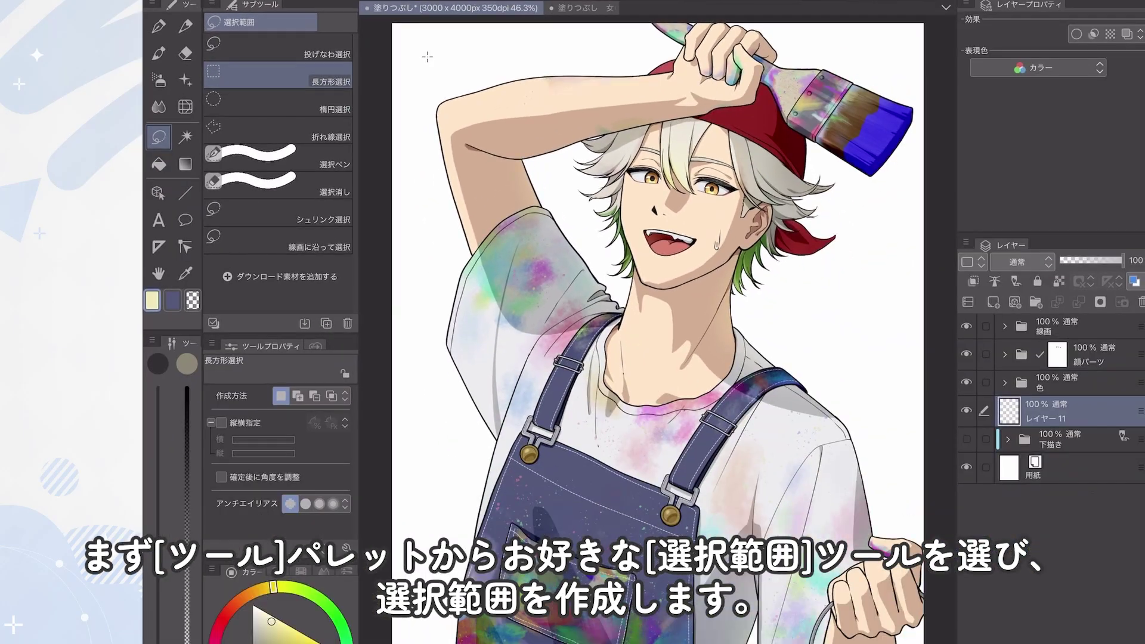
left_click_drag(428, 57, 884, 643)
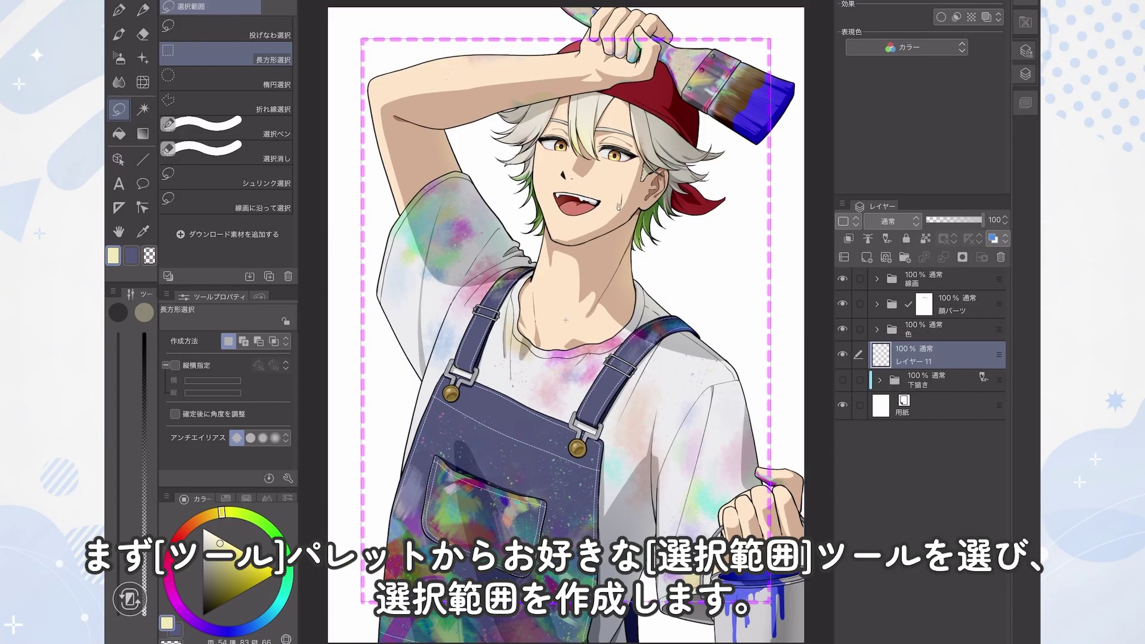
left_click_drag(577, 637, 578, 311)
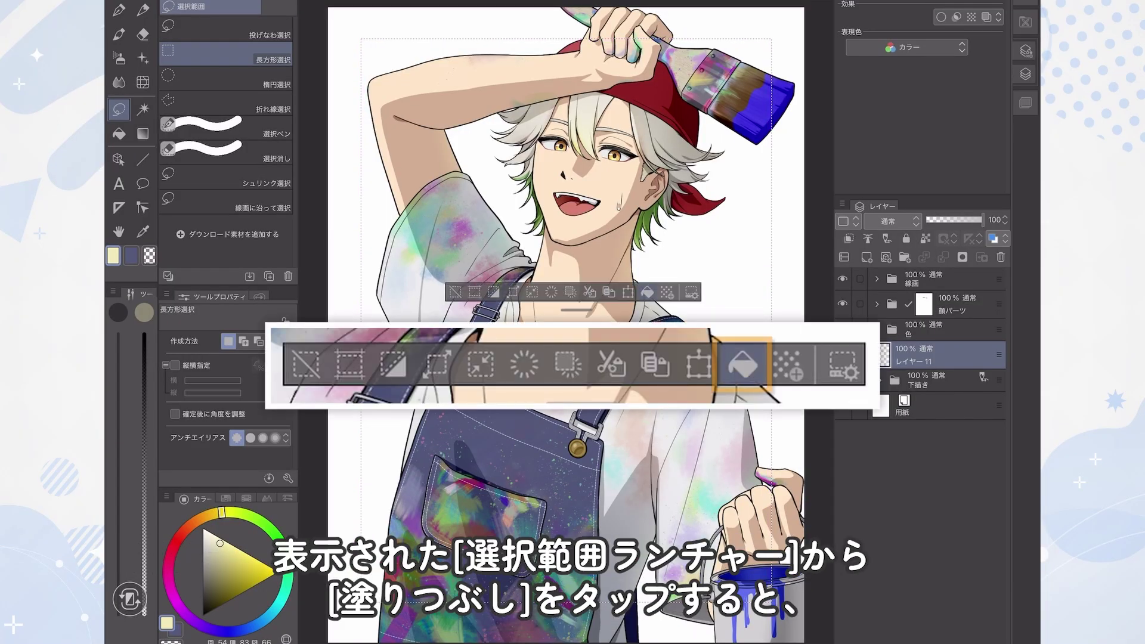
left_click(647, 292)
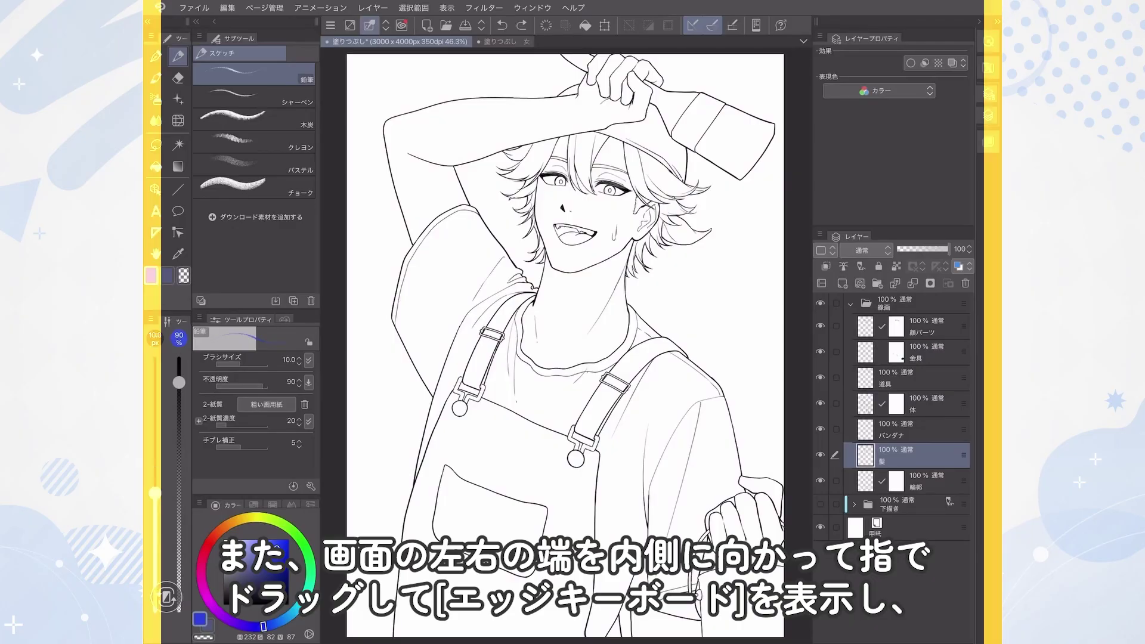
- Show the エッジキーボード and create a selection from the line art in the 線画 folder
left_click_drag(129, 316, 192, 320)
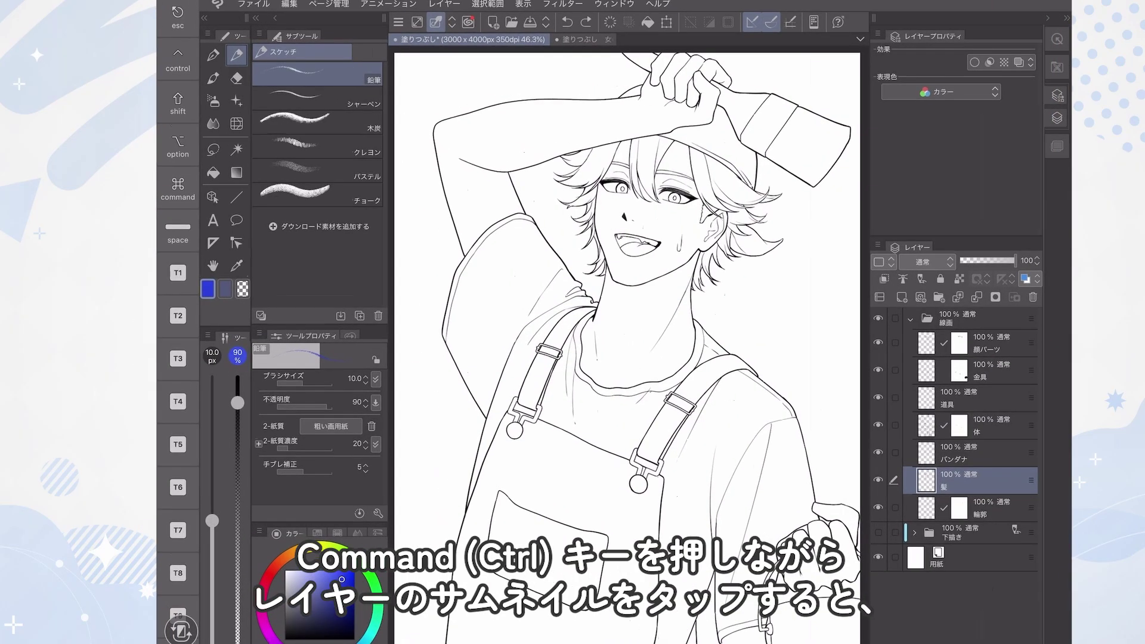
left_click(665, 439, "ctrl")
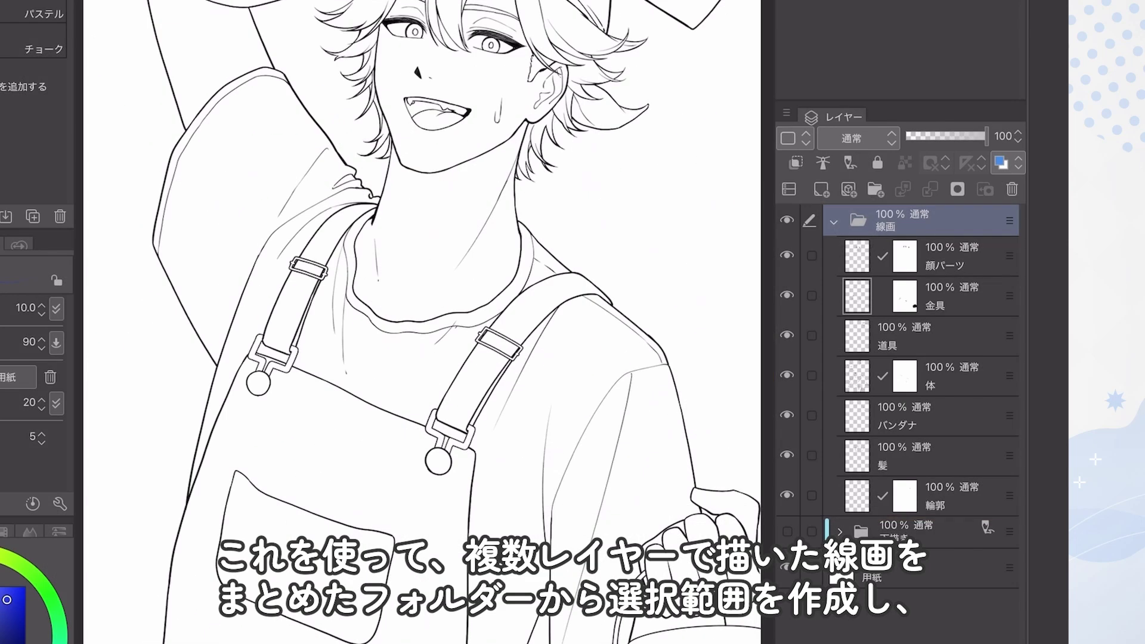
left_click(858, 220, "ctrl")
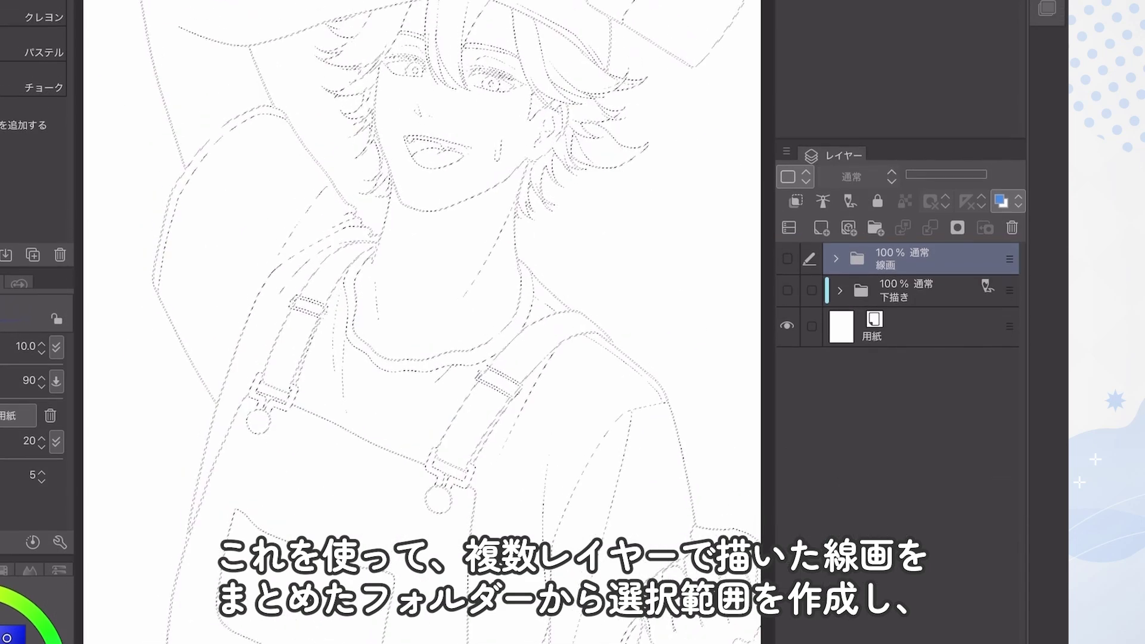
- Add a raster layer above the 線画 folder, fill the line-art selection on it, and deselect
left_click(821, 228)
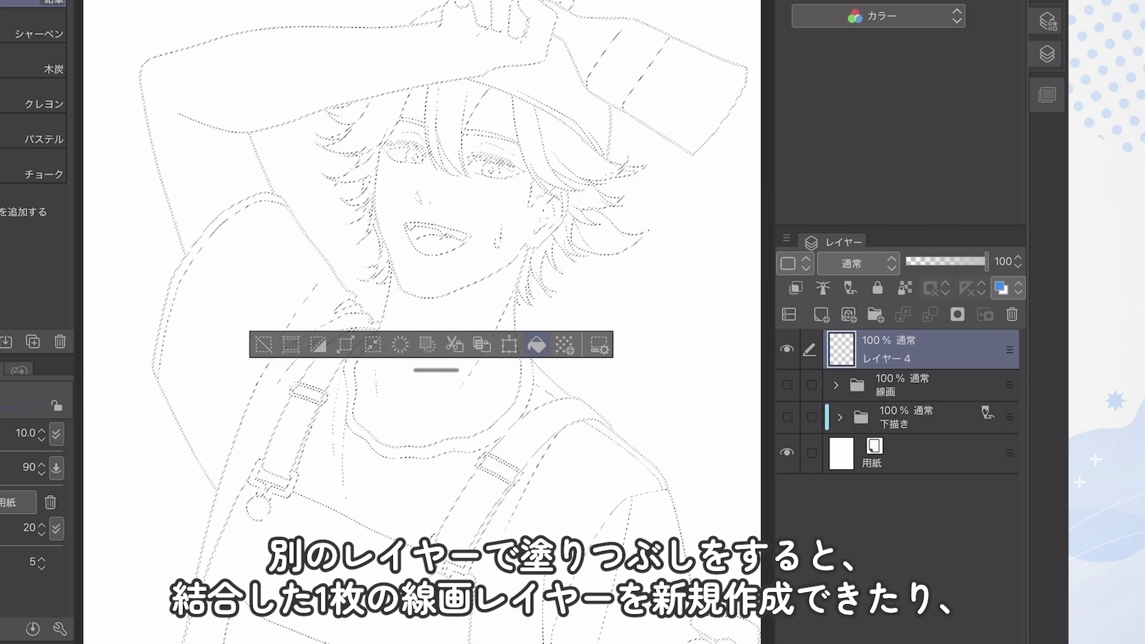
left_click(536, 344)
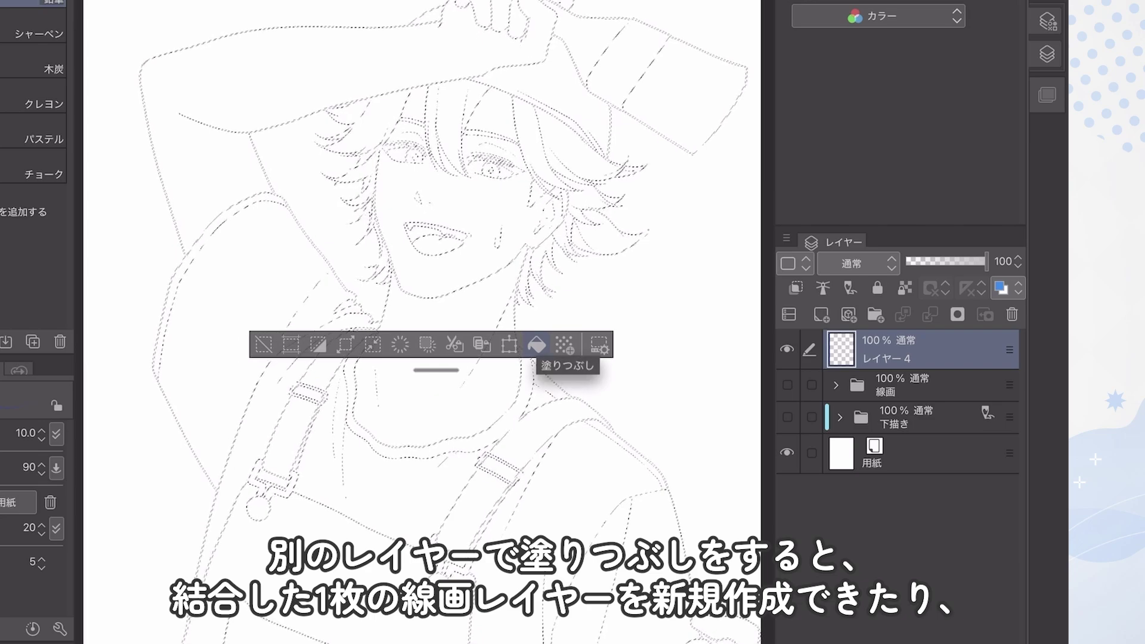
left_click(264, 344)
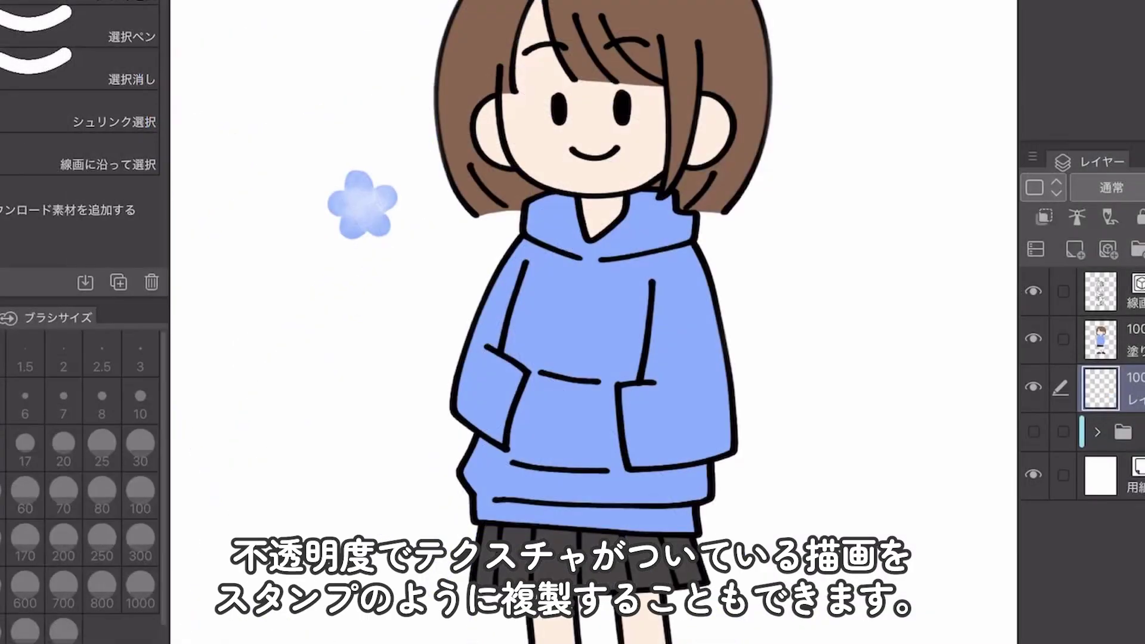
- Stamp copies of the textured flower, one of them pink, by moving its selection to blank areas beside the girl and filling it, then deselect
left_click_drag(373, 228, 828, 321)
left_click(520, 461)
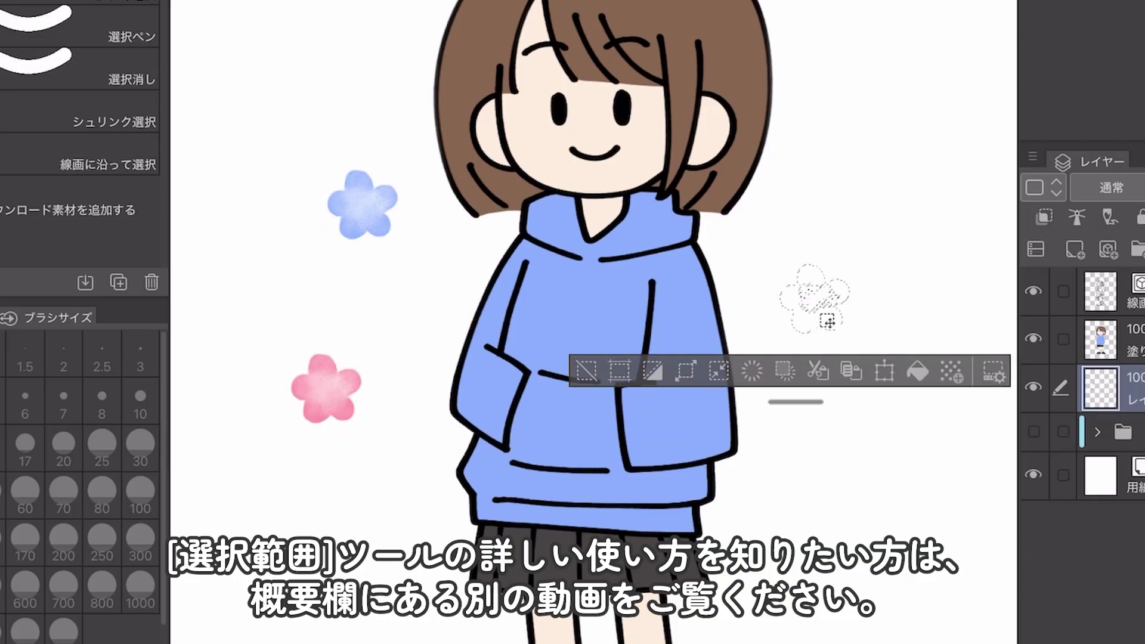
left_click(917, 371)
key("ctrl+d")
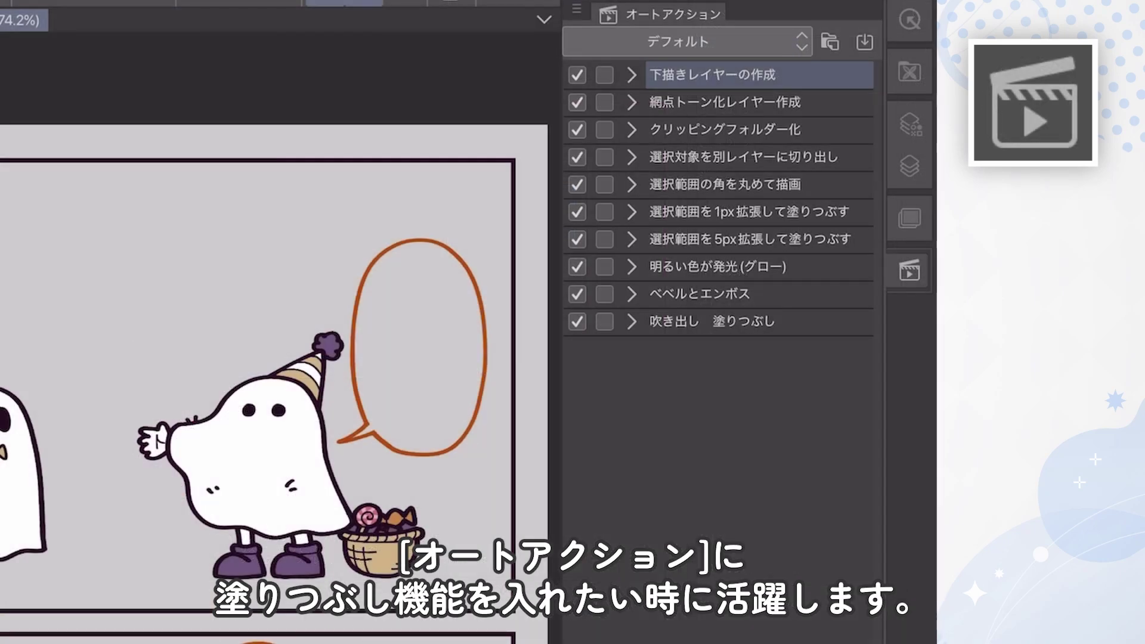
- Expand the 吹き出し 塗りつぶし auto action to view its recorded commands
left_click(757, 322)
left_click(632, 321)
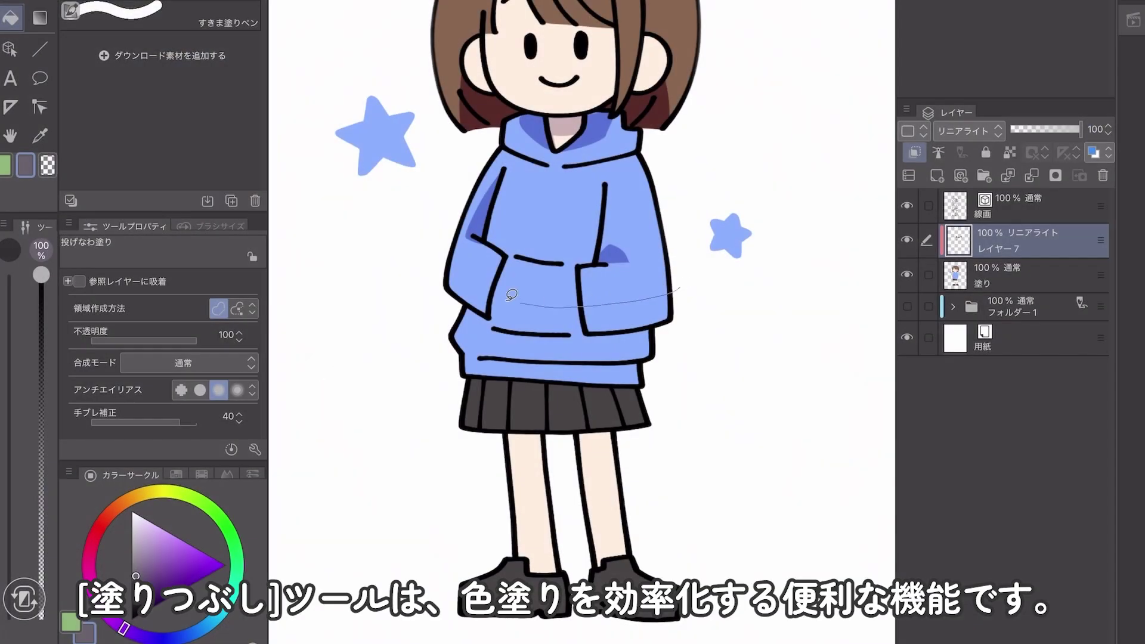
- Lasso-fill a shadow across the lower part of the hoodie on the リニアライト layer レイヤー 7 using 投げなわ塗り
left_click_drag(576, 396, 674, 310)
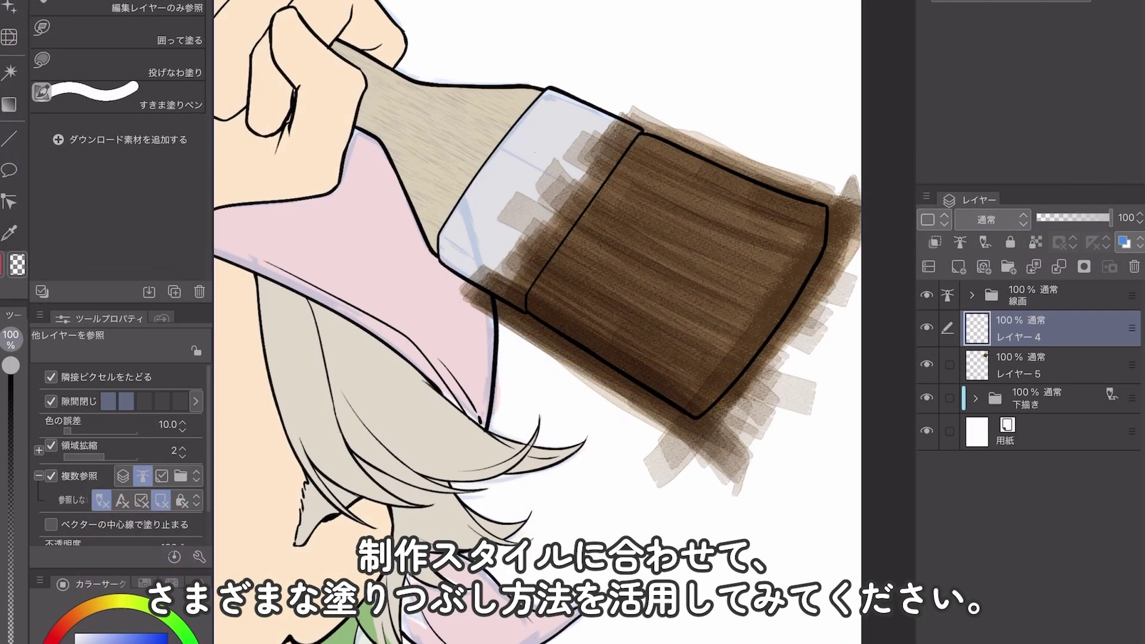
- Fill the paintbrush's metal band grey on レイヤー 4, then fill the neighbouring bandana area
left_click(530, 170)
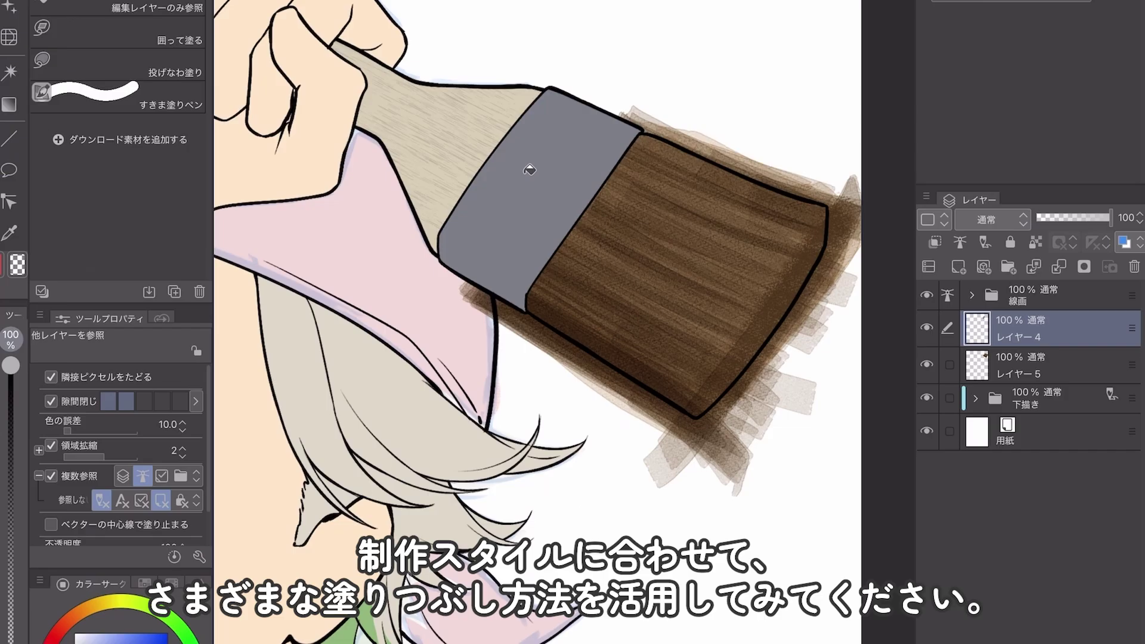
left_click(433, 290)
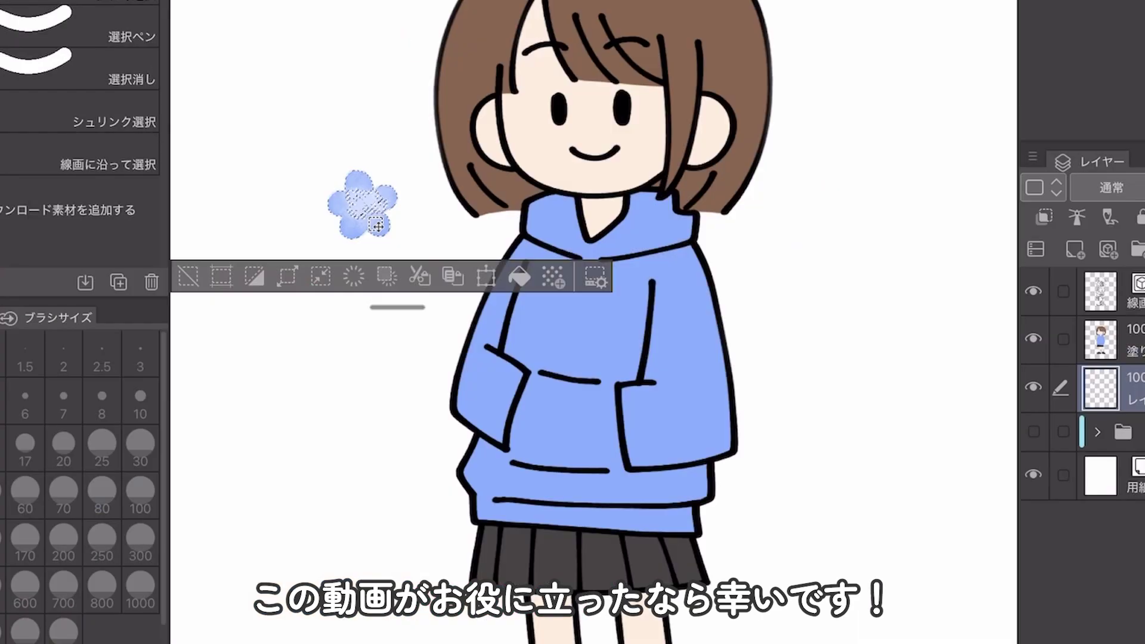